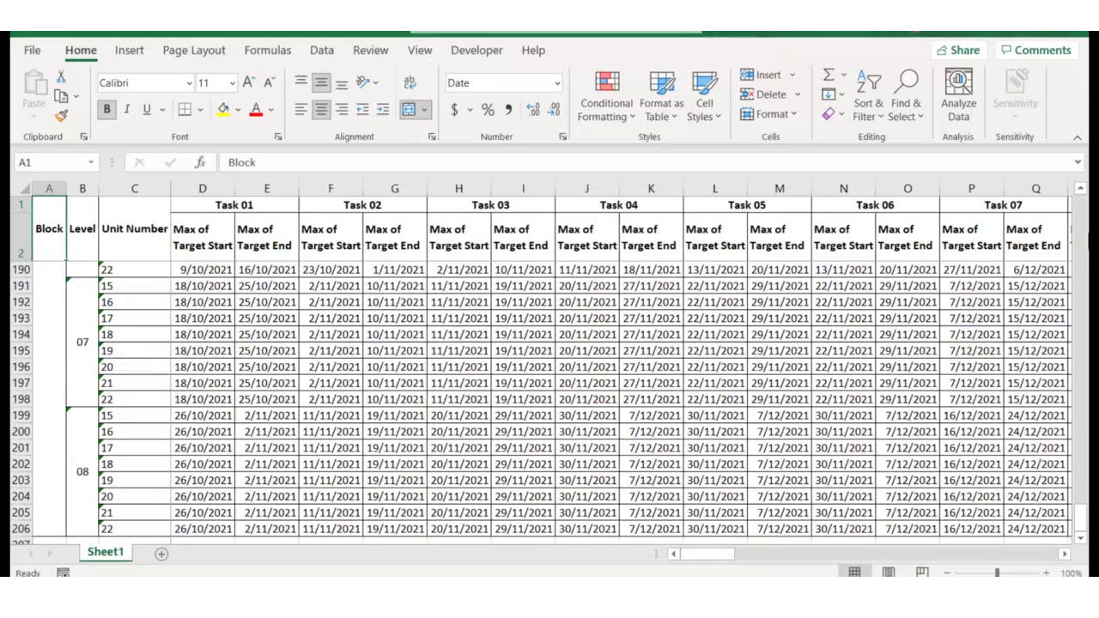
Load the schedule data into the Power Query Editor as a table query and delete its automatic Changed Type step
mouse_move(1086, 513)
left_mouse_down()
mouse_move(1074, 213)
mouse_move(1079, 513)
left_mouse_up()
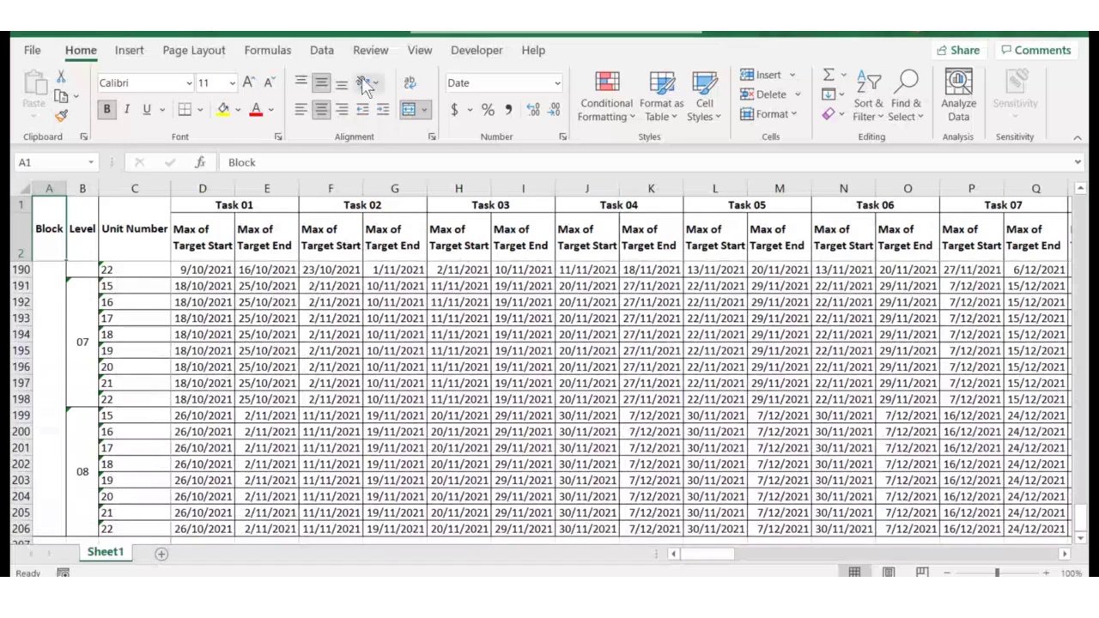
left_click(257, 301)
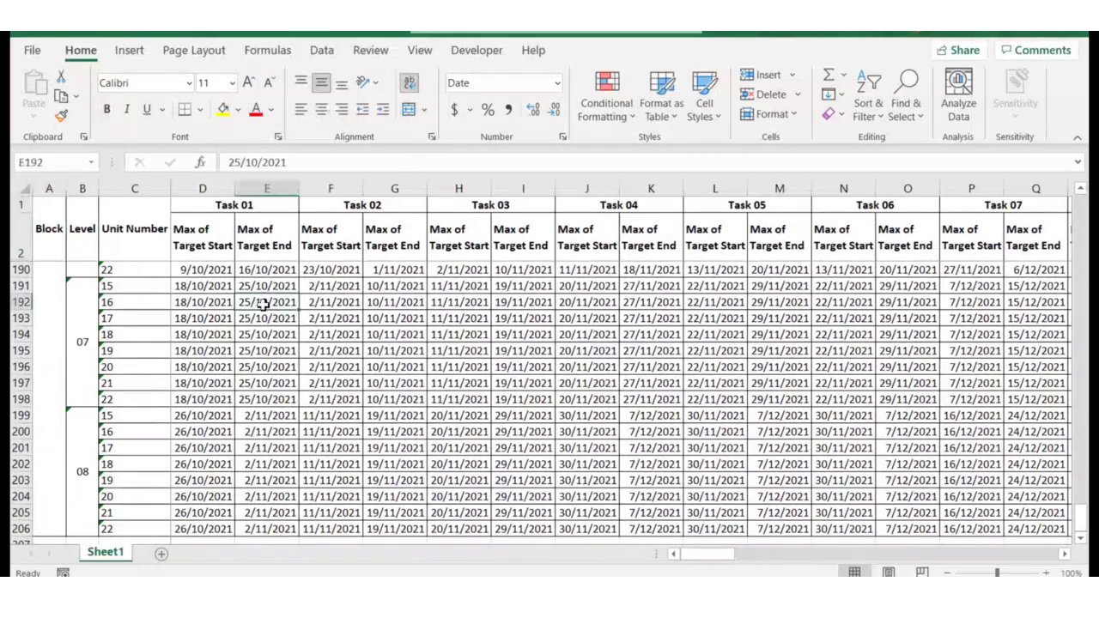
left_click(322, 50)
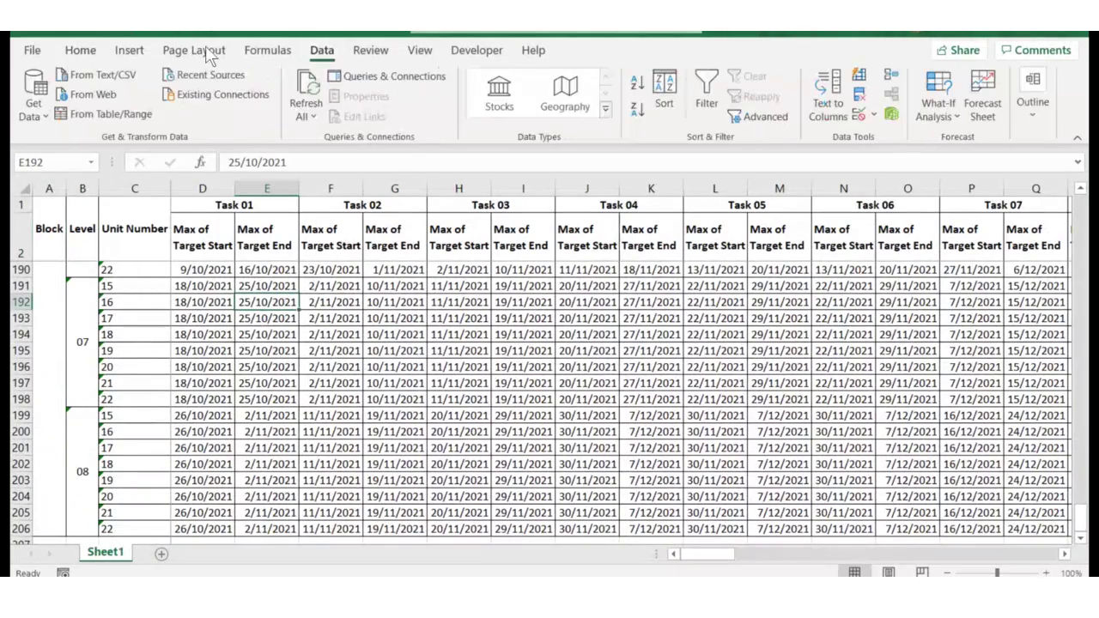
left_click(89, 115)
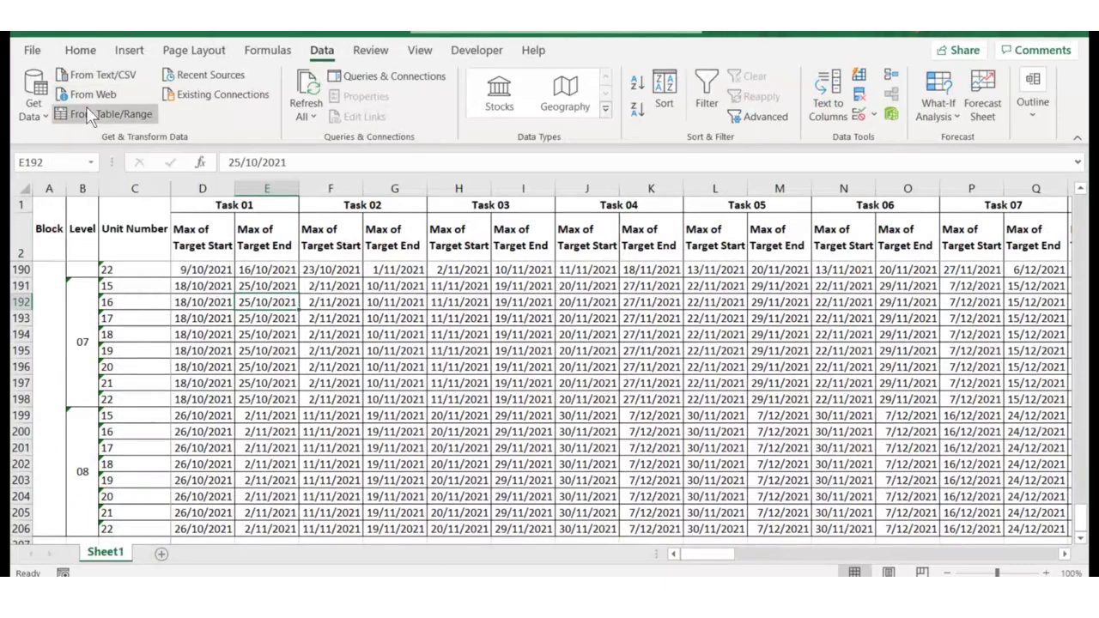
left_click(847, 426)
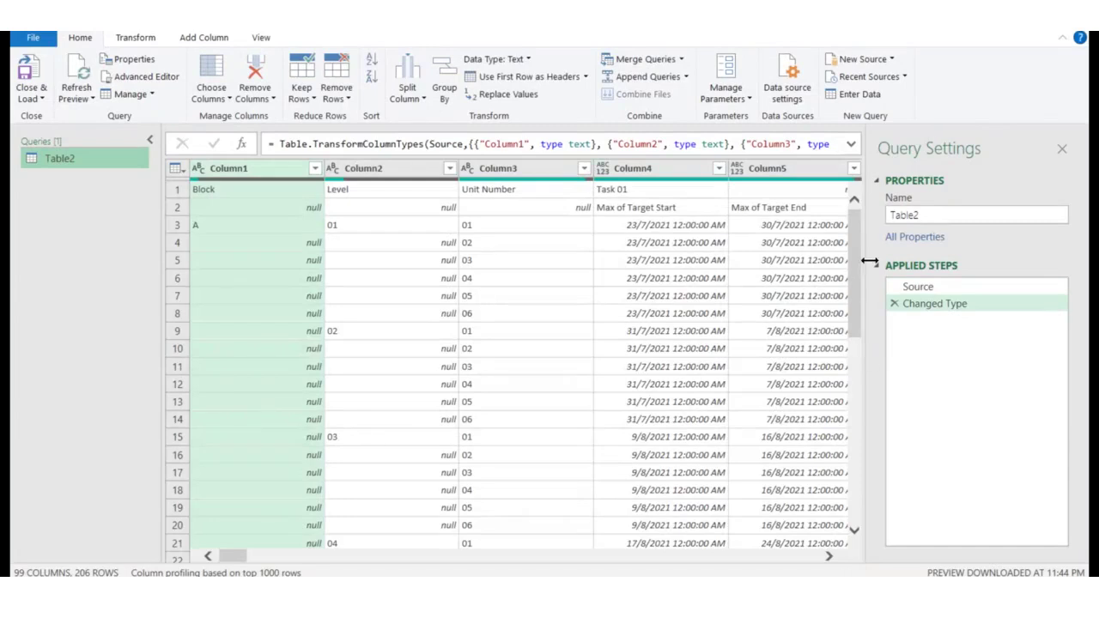
left_click(895, 305)
left_click(894, 305)
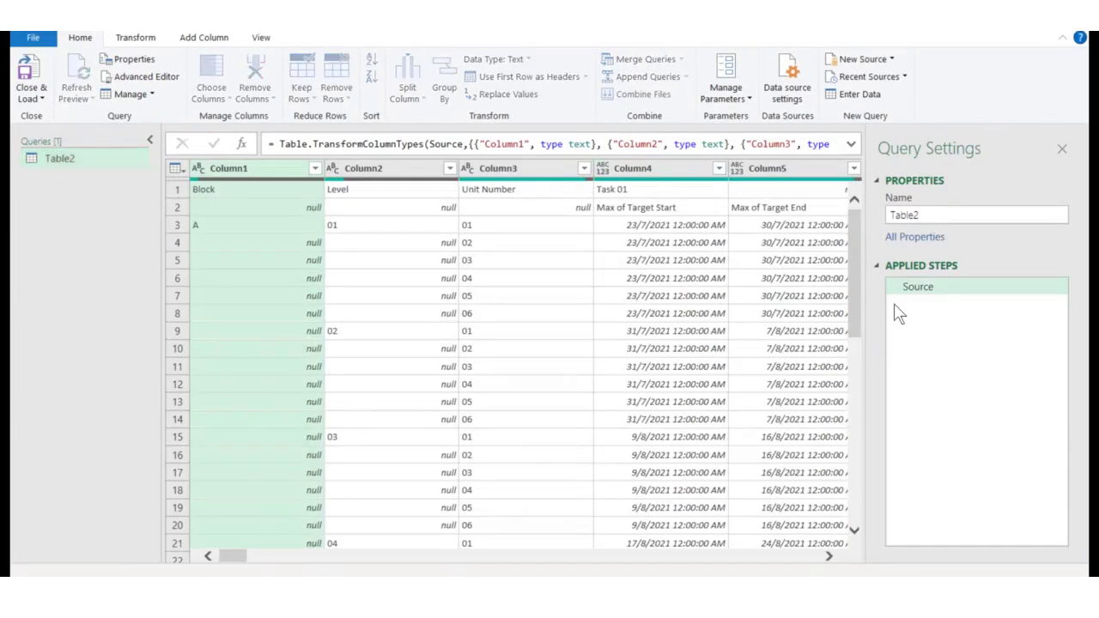
Fill down the empty cells in Column1, Column2 and Column3
left_click(253, 168)
left_click(513, 168, "shift")
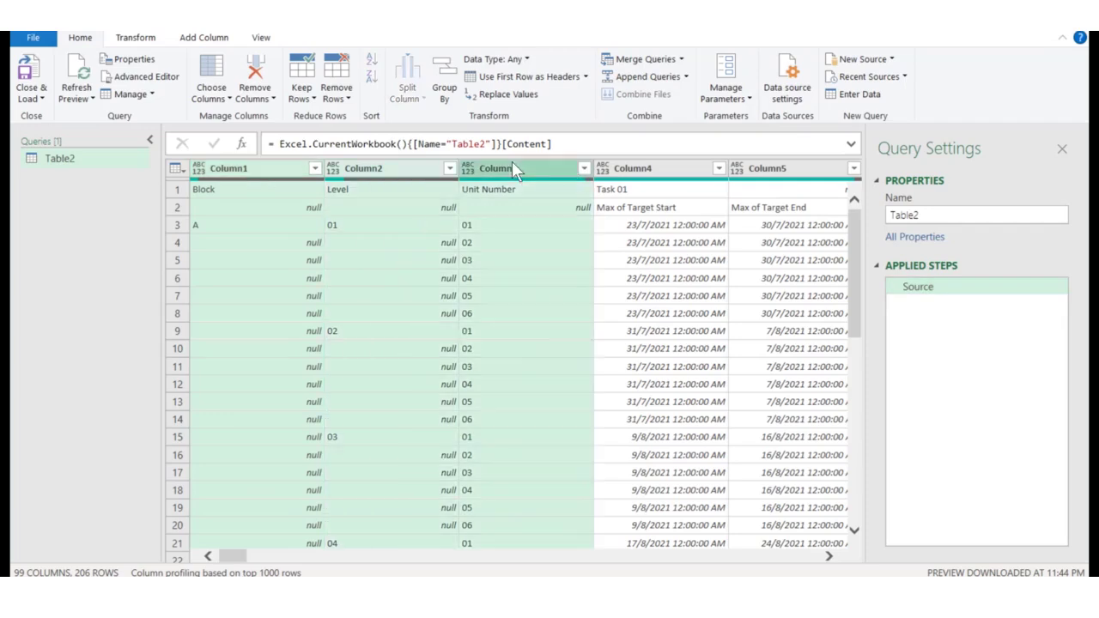
left_click(135, 38)
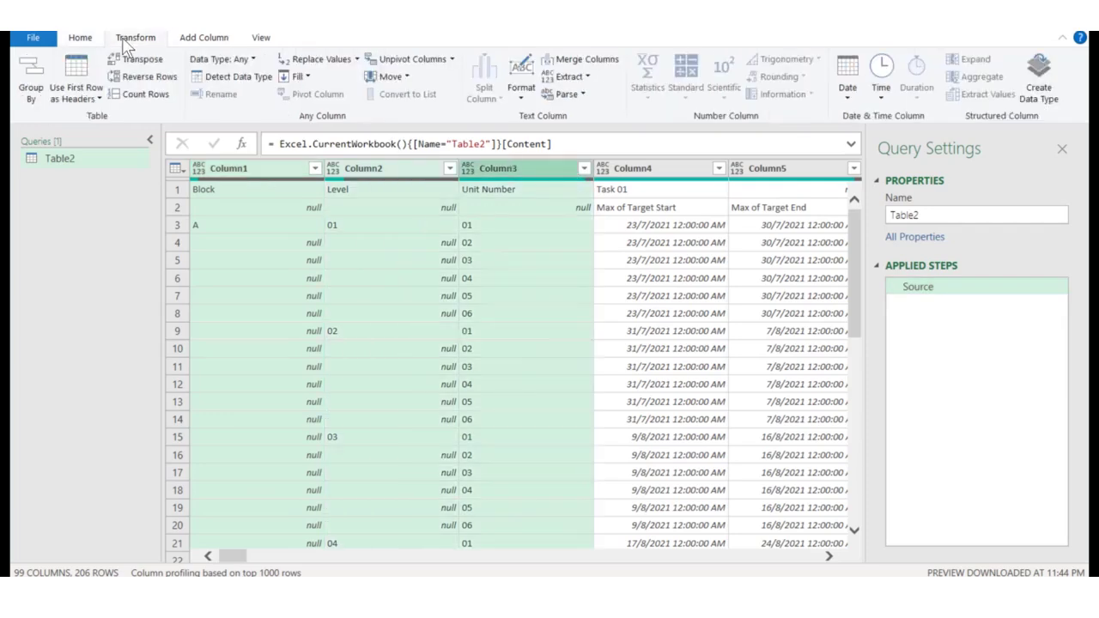
left_click(299, 76)
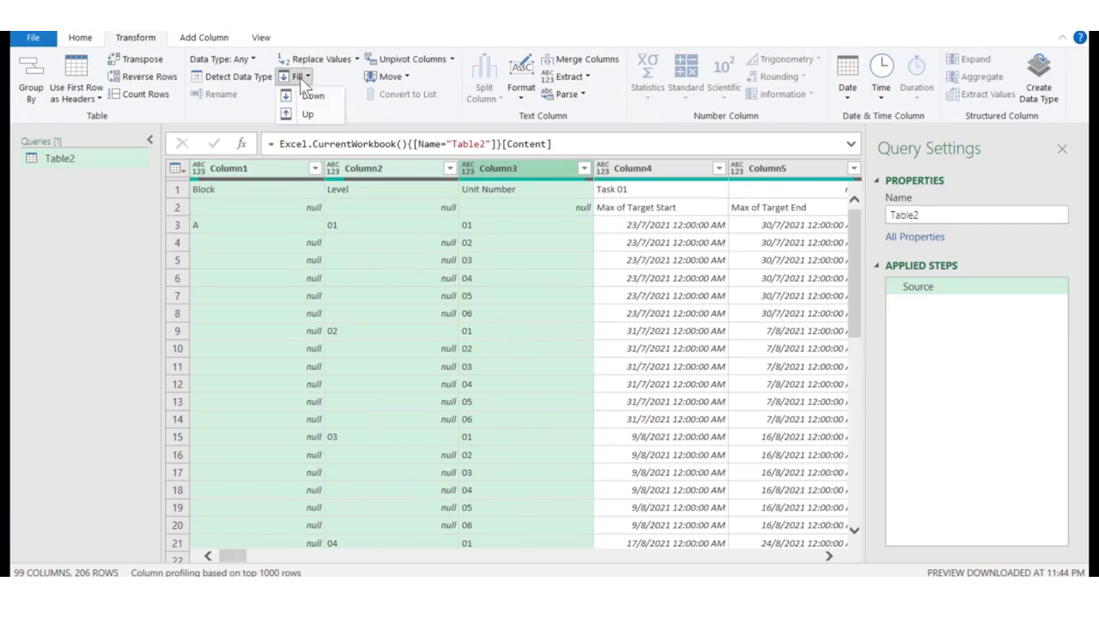
left_click(313, 96)
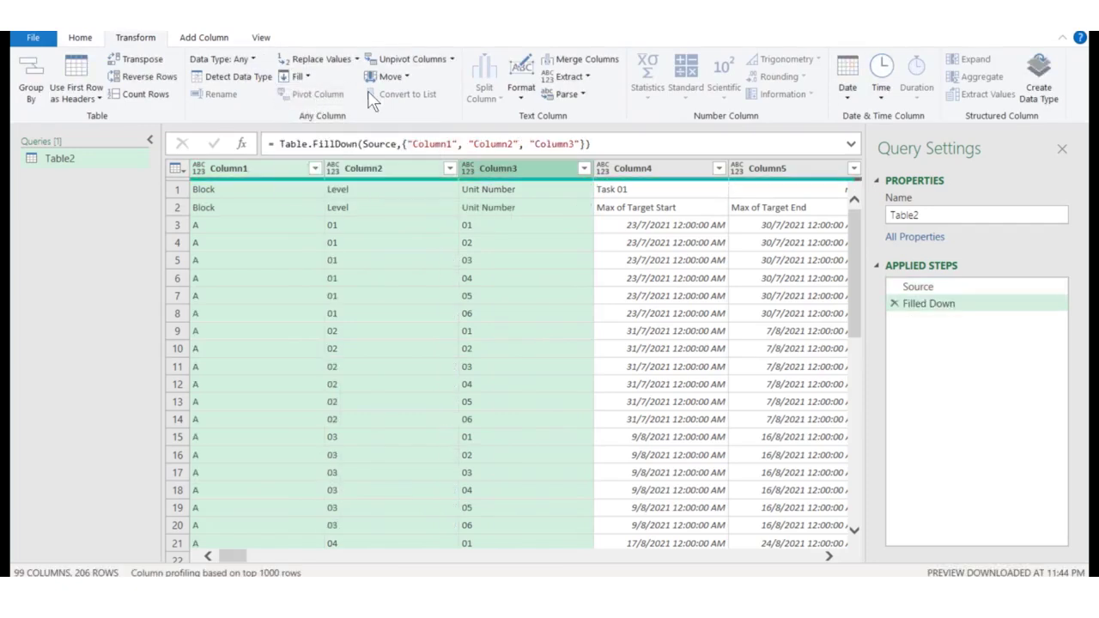
Merge Column1, Column2 and Column3 into one column named Merged, using a colon as the separator
left_click(583, 58)
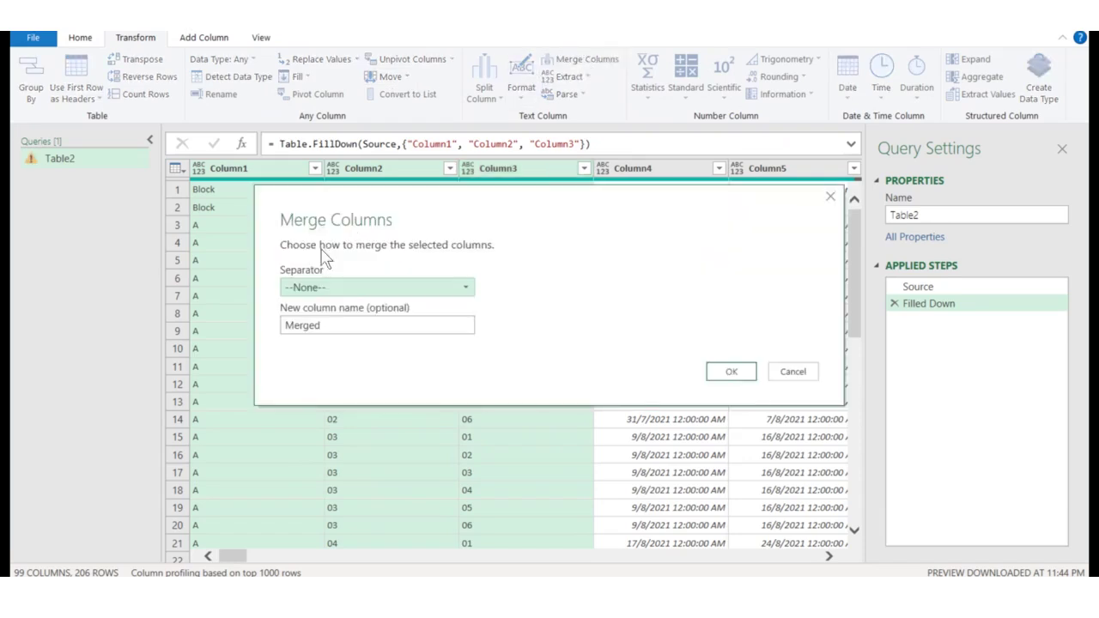
left_click(326, 288)
left_click(320, 322)
left_click(735, 376)
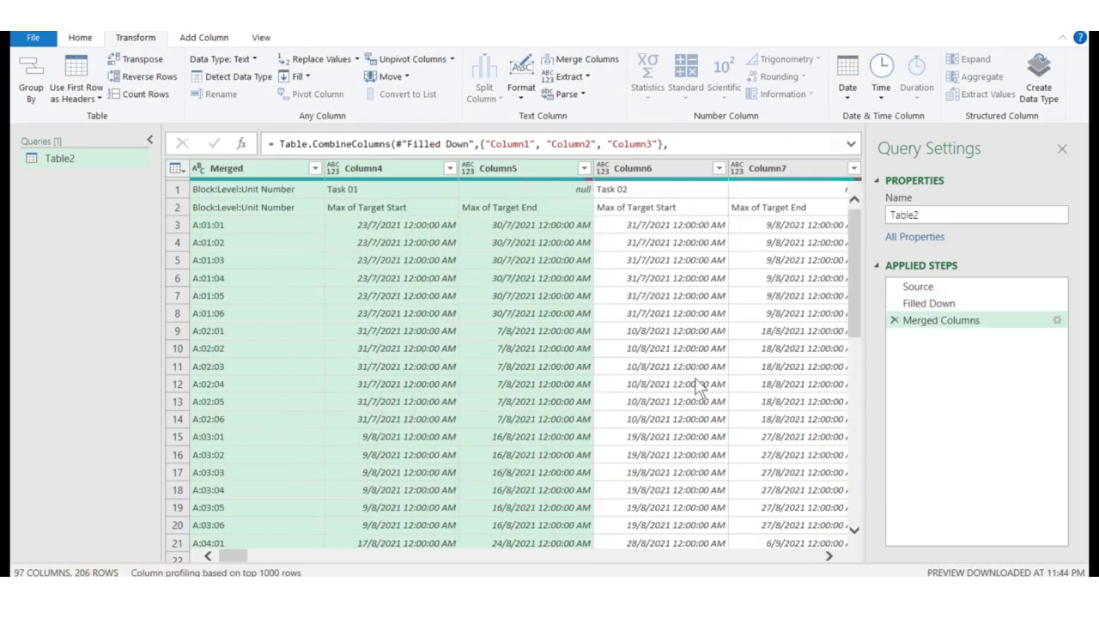
Transpose the table and fill down the empty task names in Column1
left_click(273, 189)
left_click(153, 57)
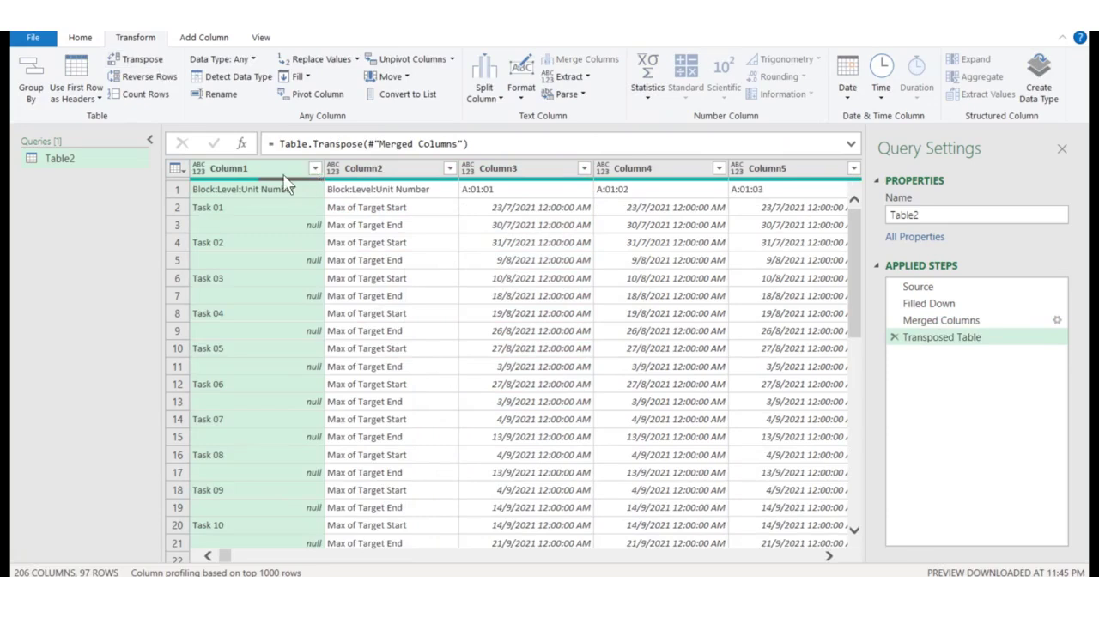
left_click(276, 169)
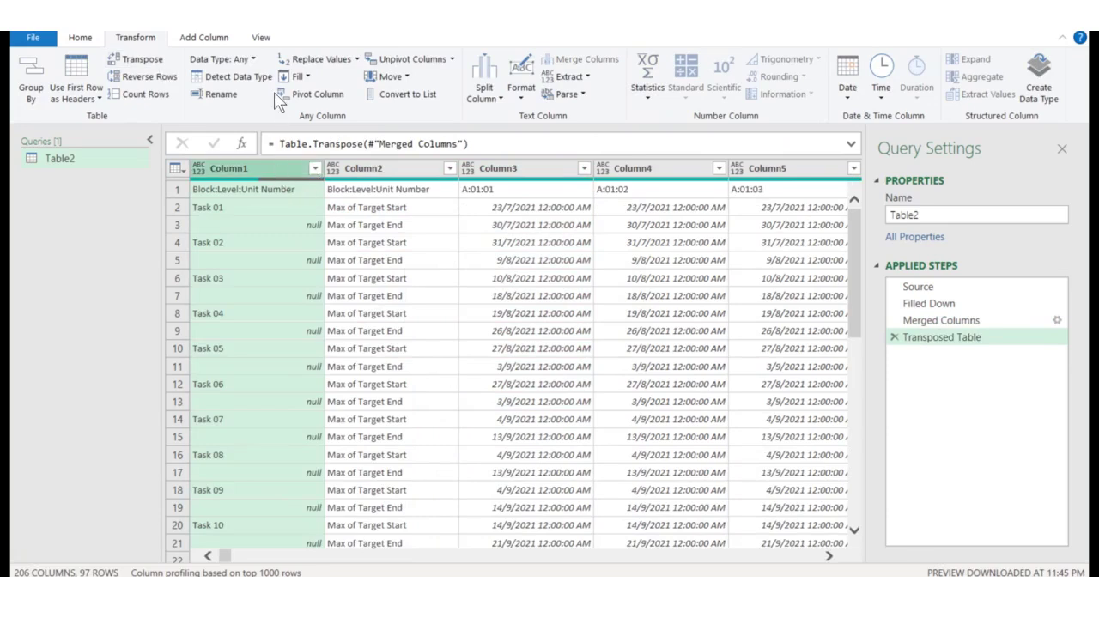
left_click(296, 76)
left_click(312, 95)
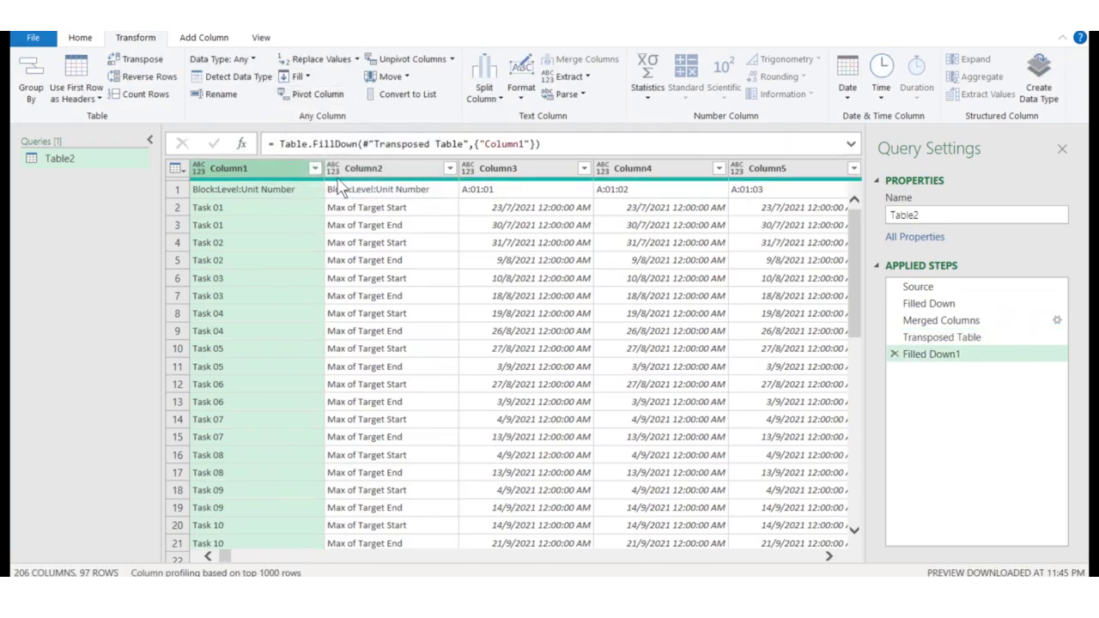
Merge Column1 and Column2 with a colon separator and promote the table's first row to headers
left_click(374, 169, "ctrl")
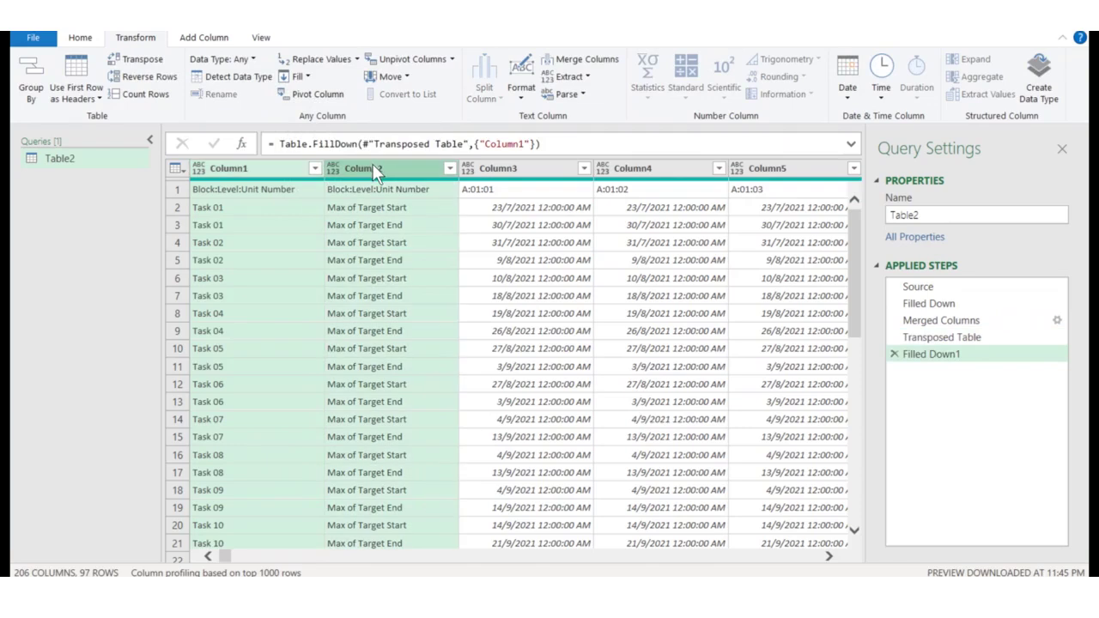
left_click(590, 62)
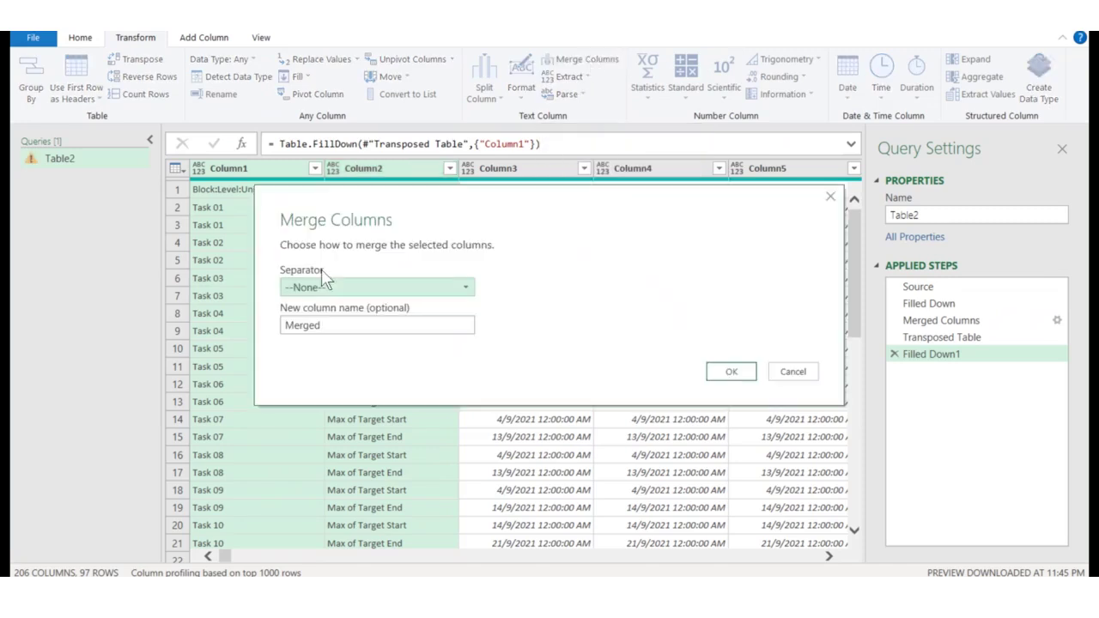
left_click(323, 287)
left_click(314, 320)
left_click(734, 372)
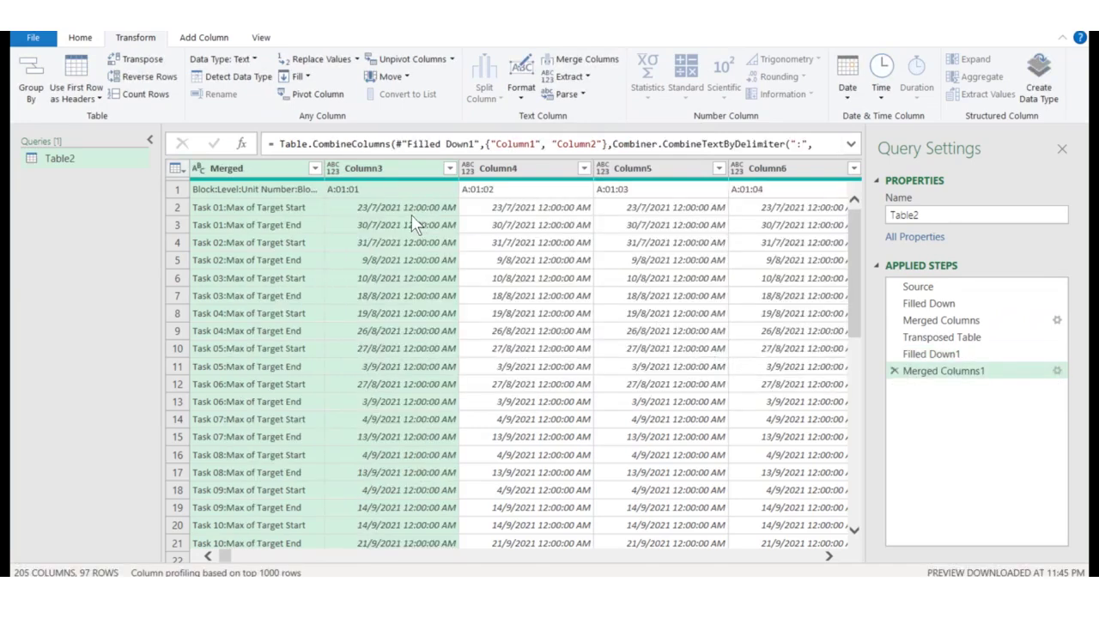
left_click(82, 38)
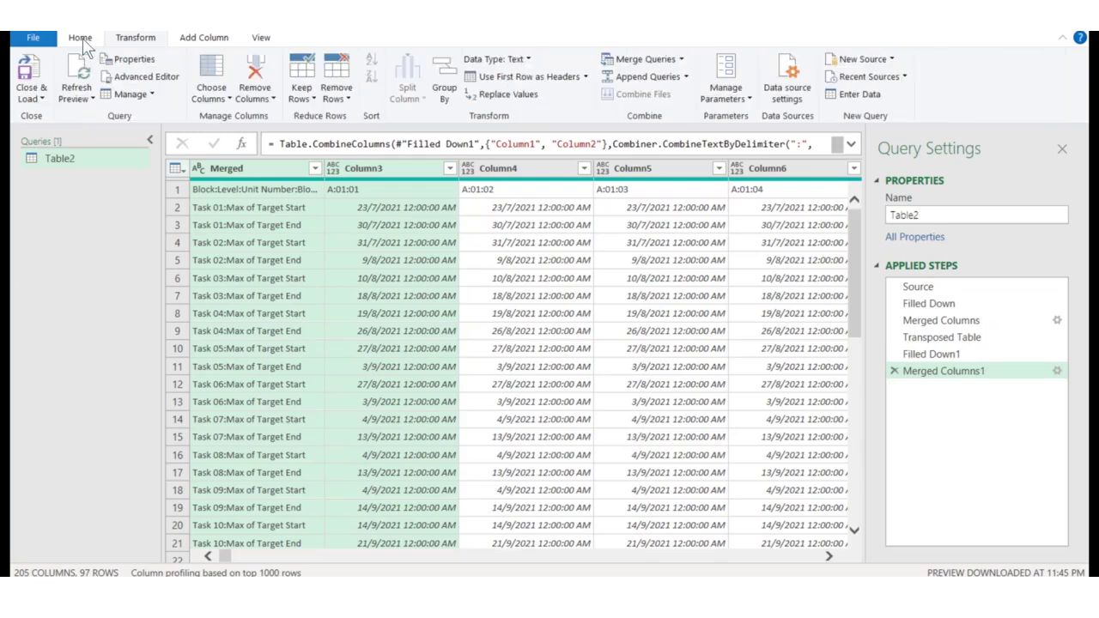
left_click(498, 76)
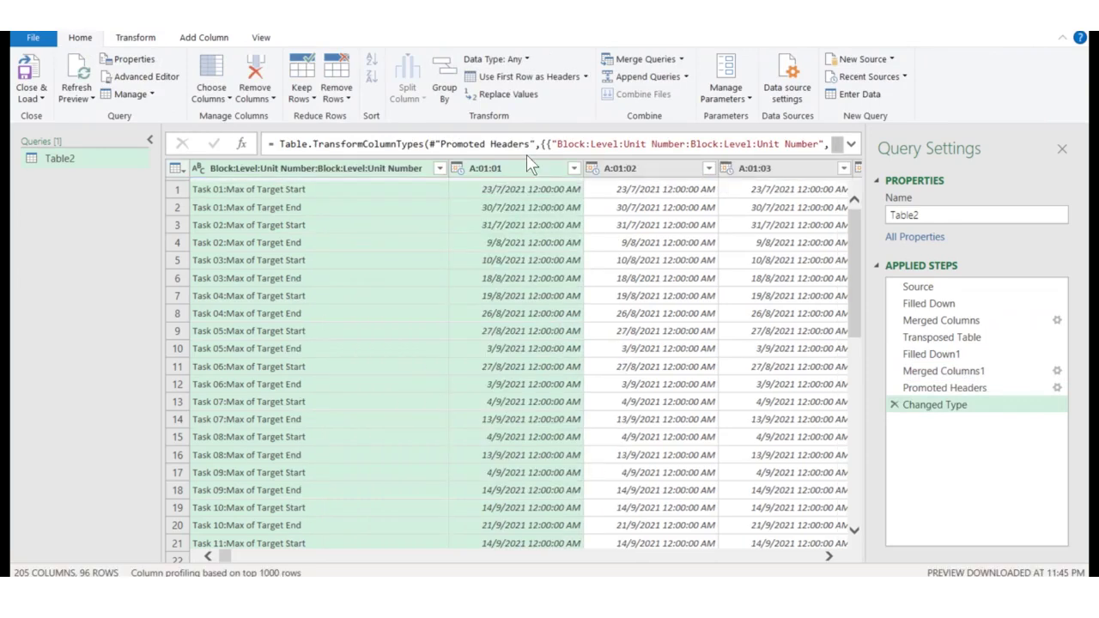
Unpivot all columns other than Block:Level:Unit Number:Block:Level:Unit Number, and move the Attribute column in front of it
left_click(304, 170)
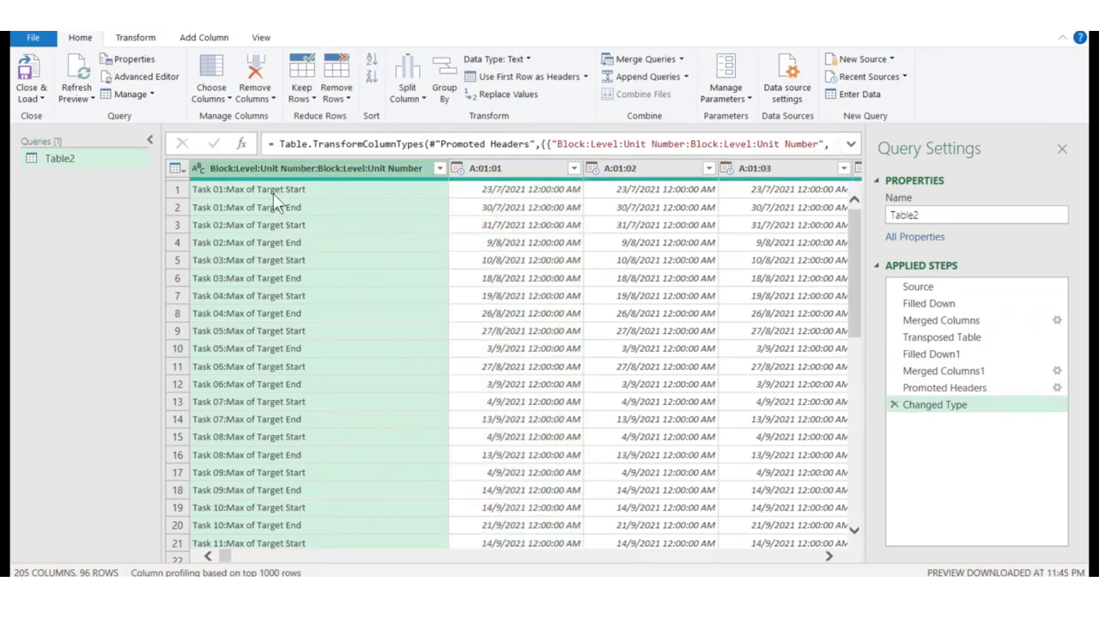
left_click(178, 169)
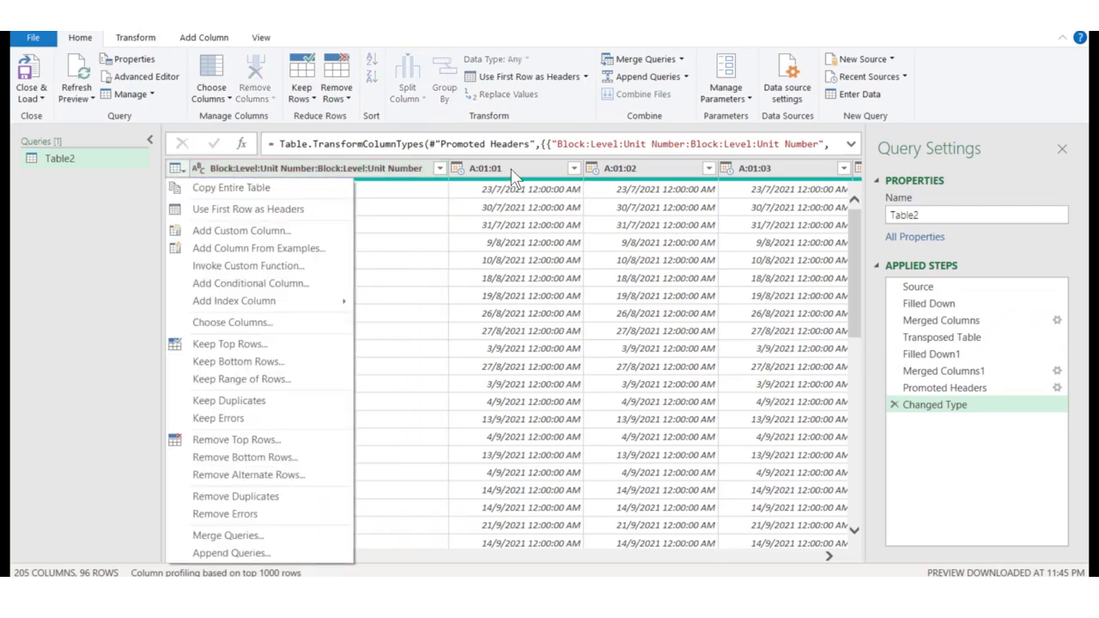
left_click(512, 171)
left_click(639, 168)
left_click(779, 169)
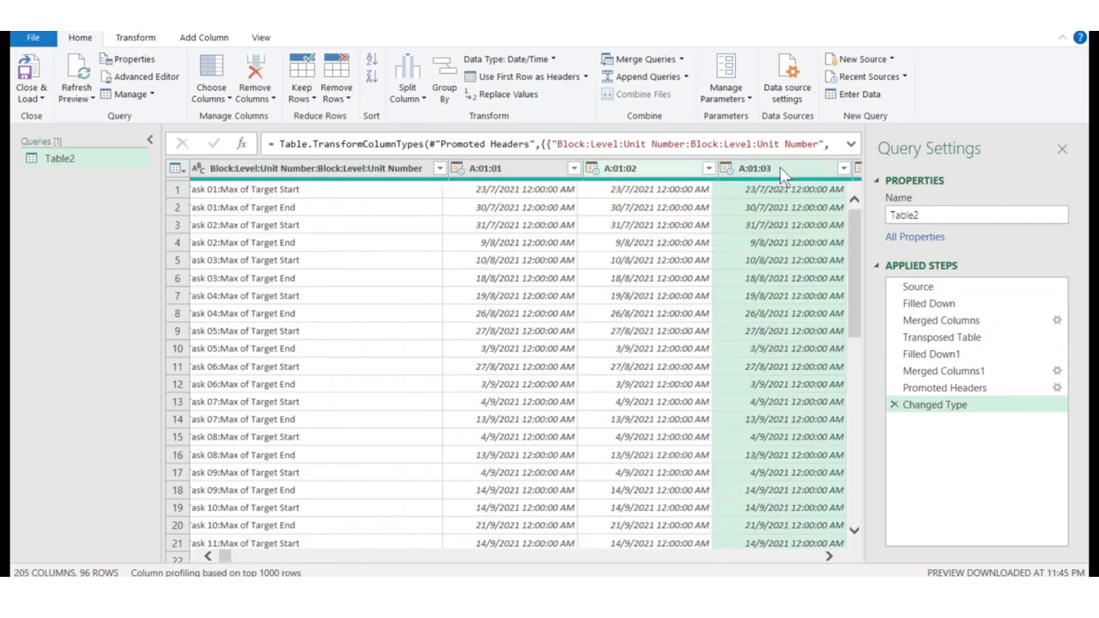
left_click(299, 172)
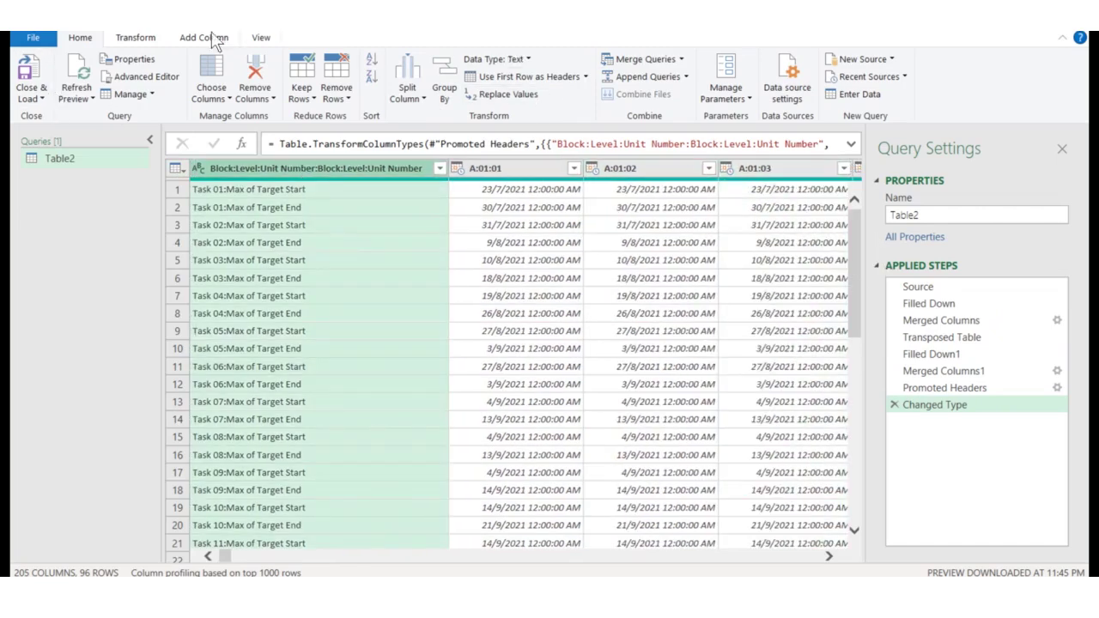
left_click(139, 40)
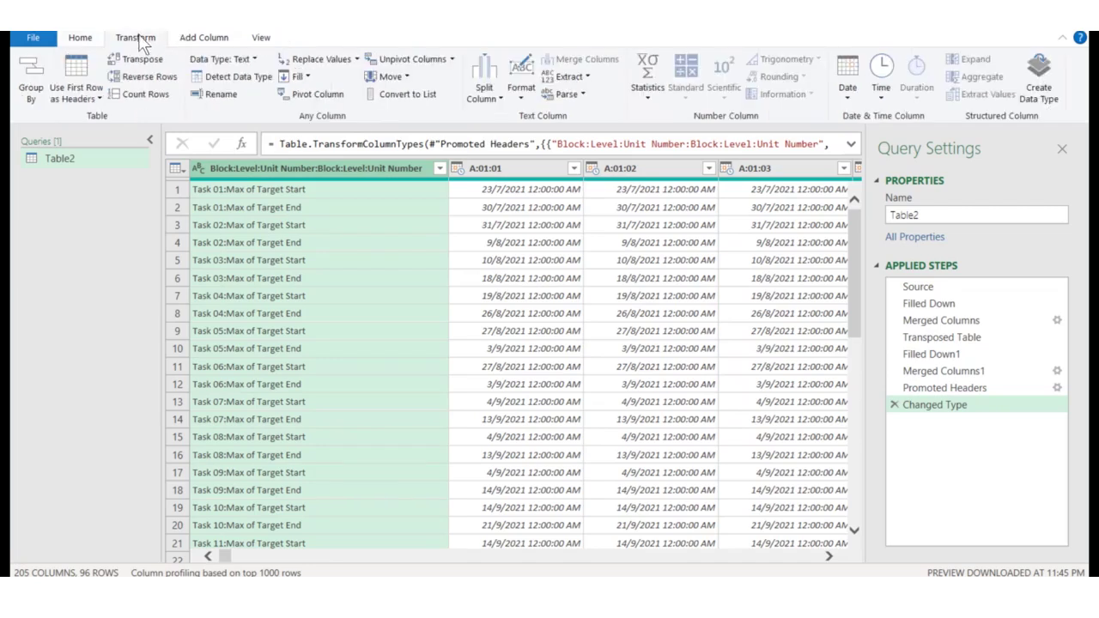
left_click(452, 60)
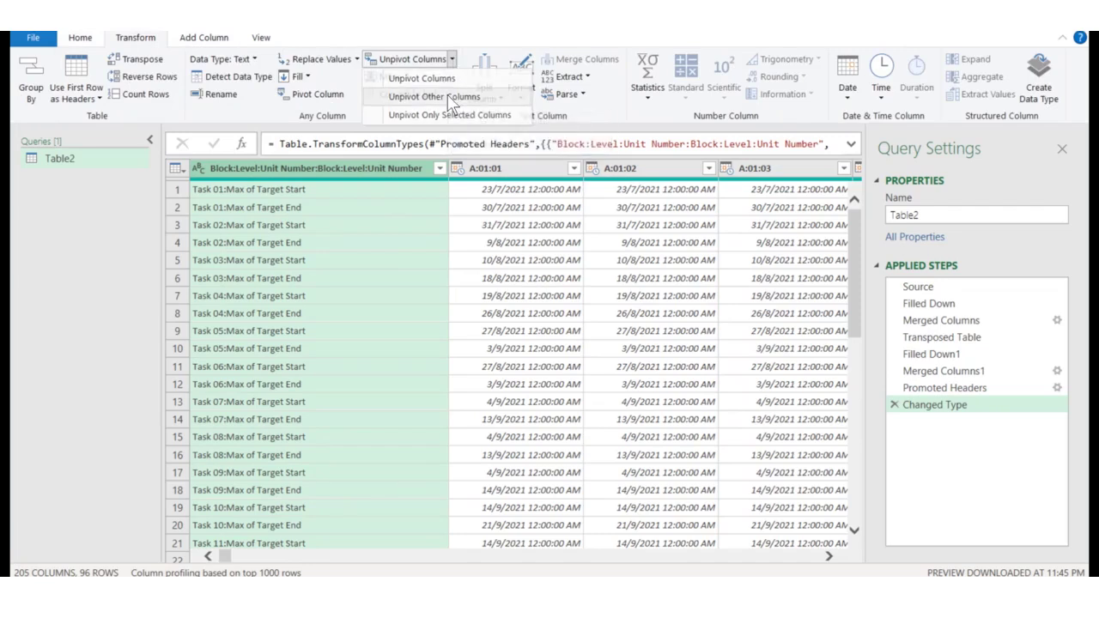
left_click(451, 97)
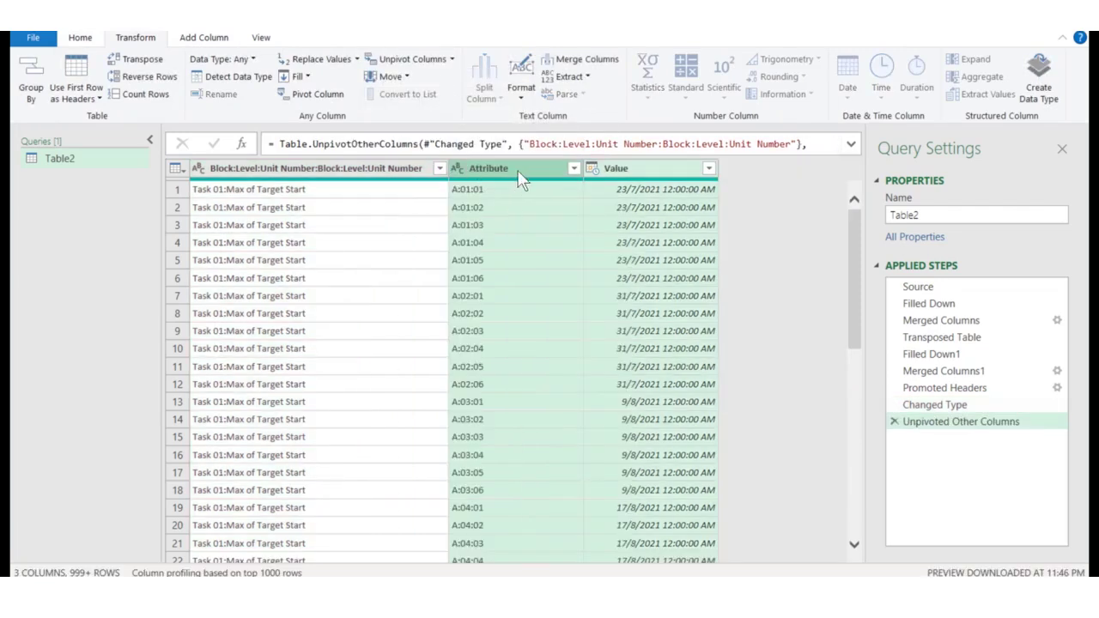
left_click(520, 167)
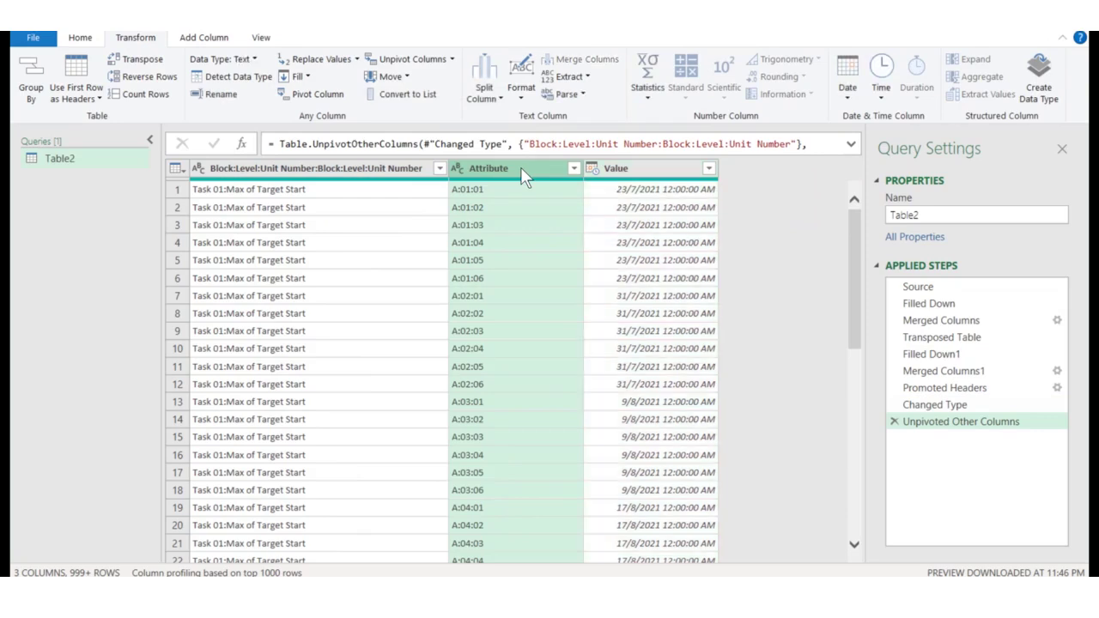
left_click_drag(529, 166, 210, 170)
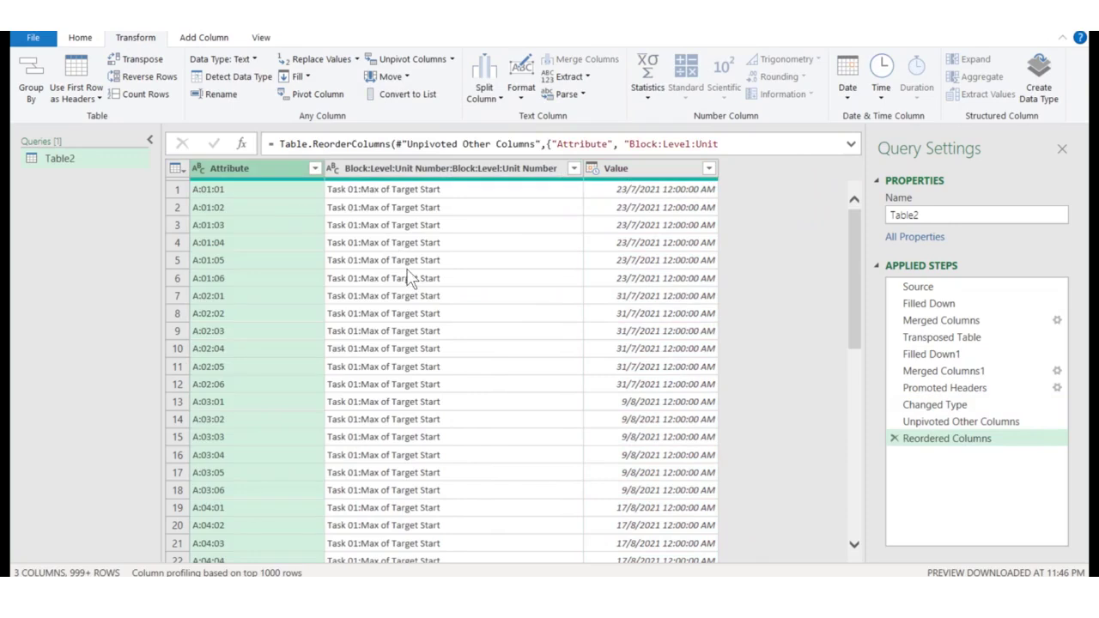
left_click(421, 169)
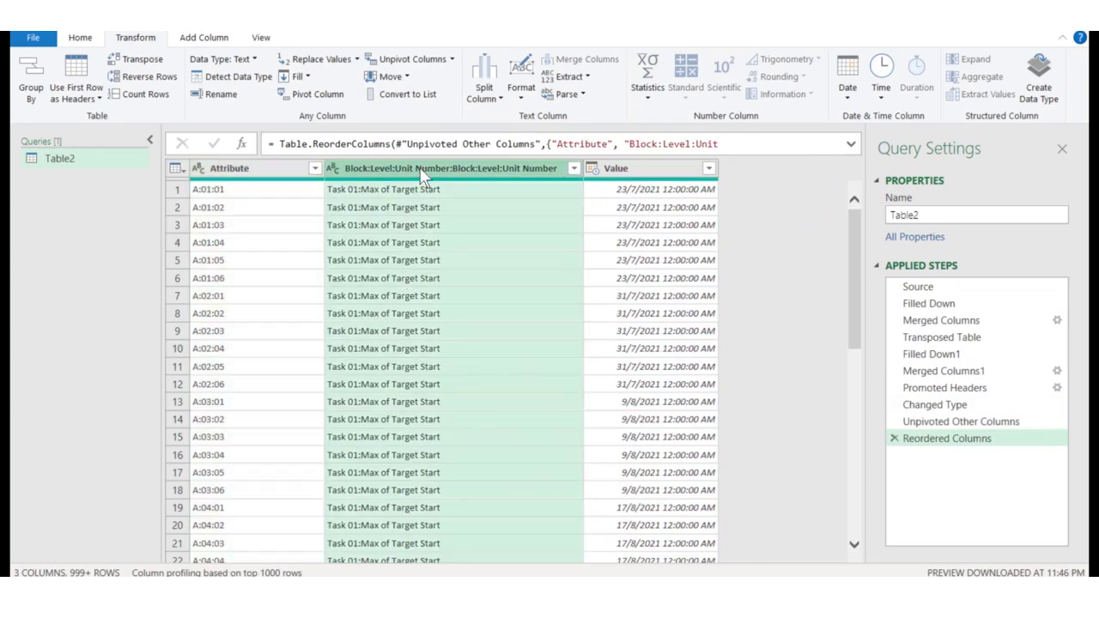
left_click(267, 171, "ctrl")
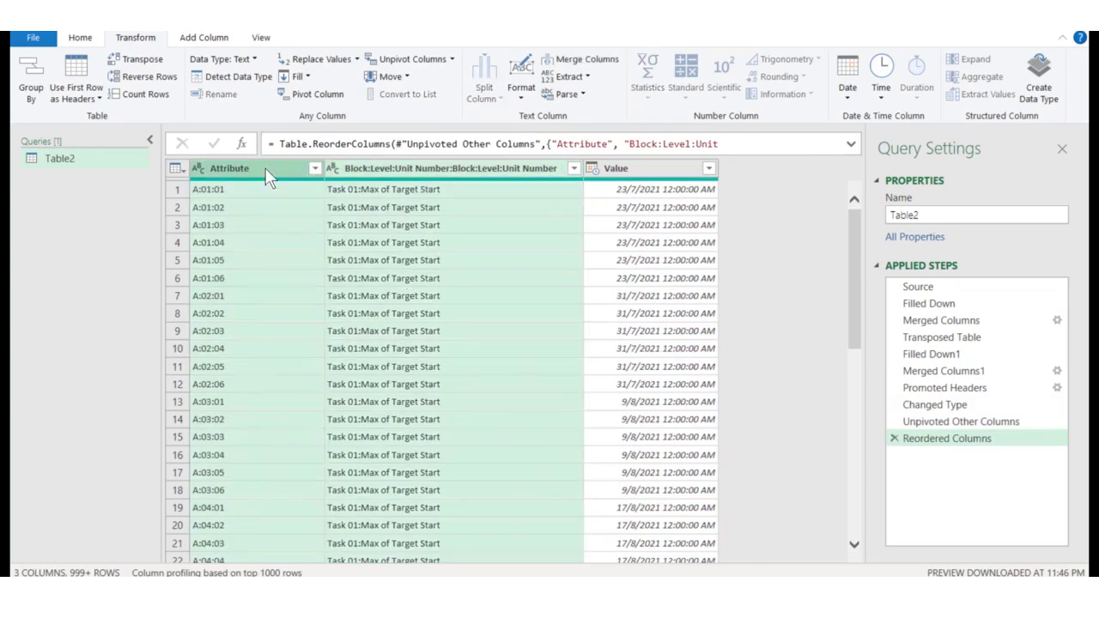
right_click(264, 167)
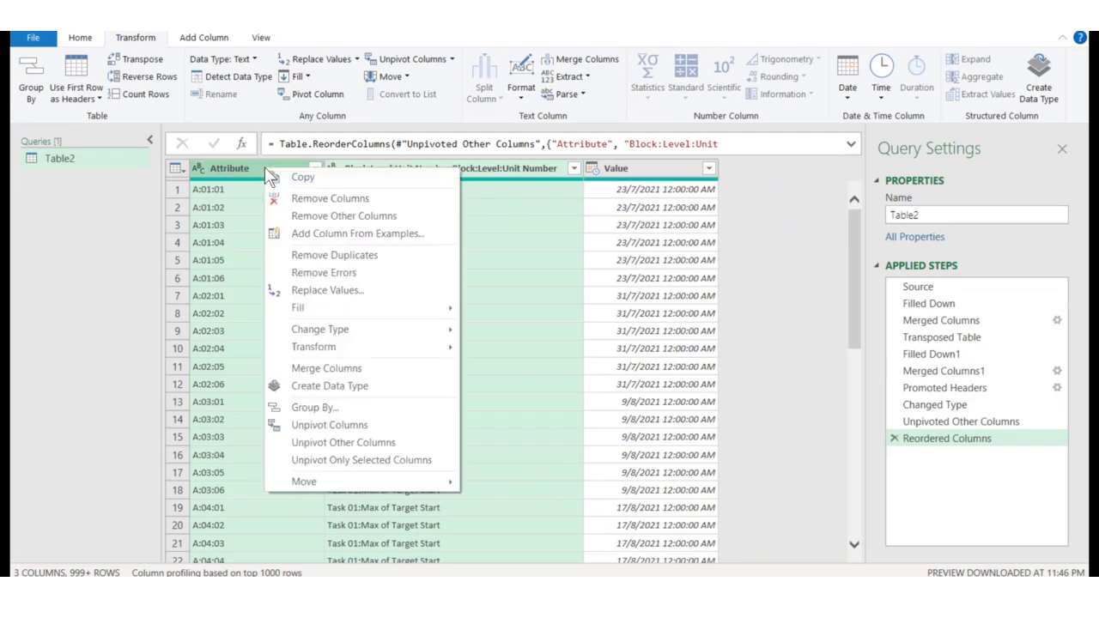
mouse_move(357, 312)
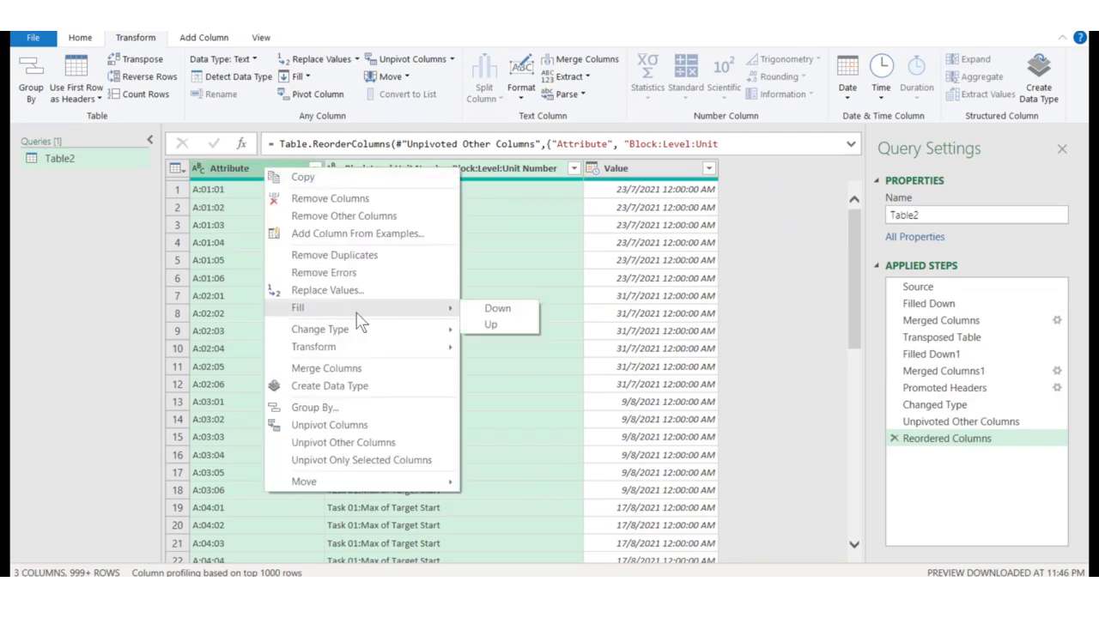
key("Escape")
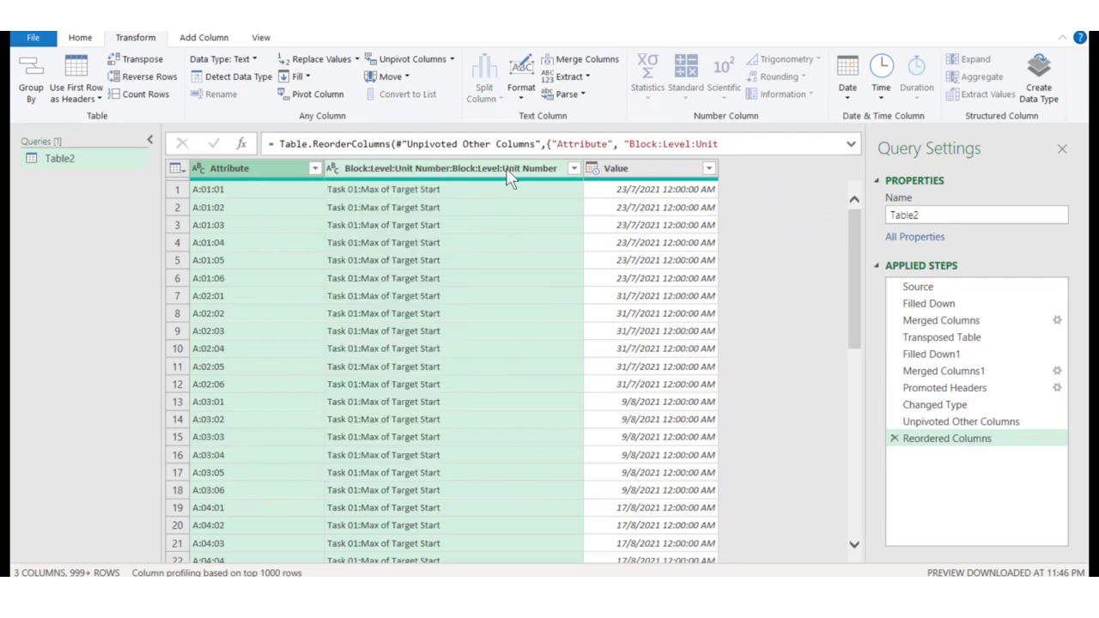
Split the Block:Level:Unit Number:Block:Level:Unit Number column at each occurrence of the colon delimiter
left_click(506, 170)
right_click(506, 168)
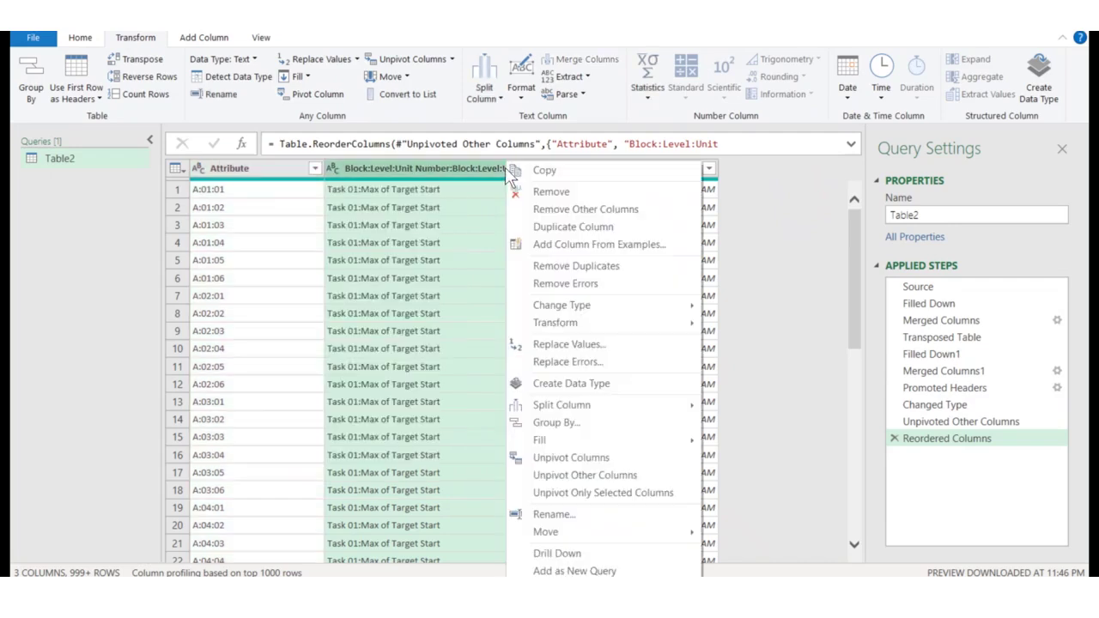
mouse_move(562, 406)
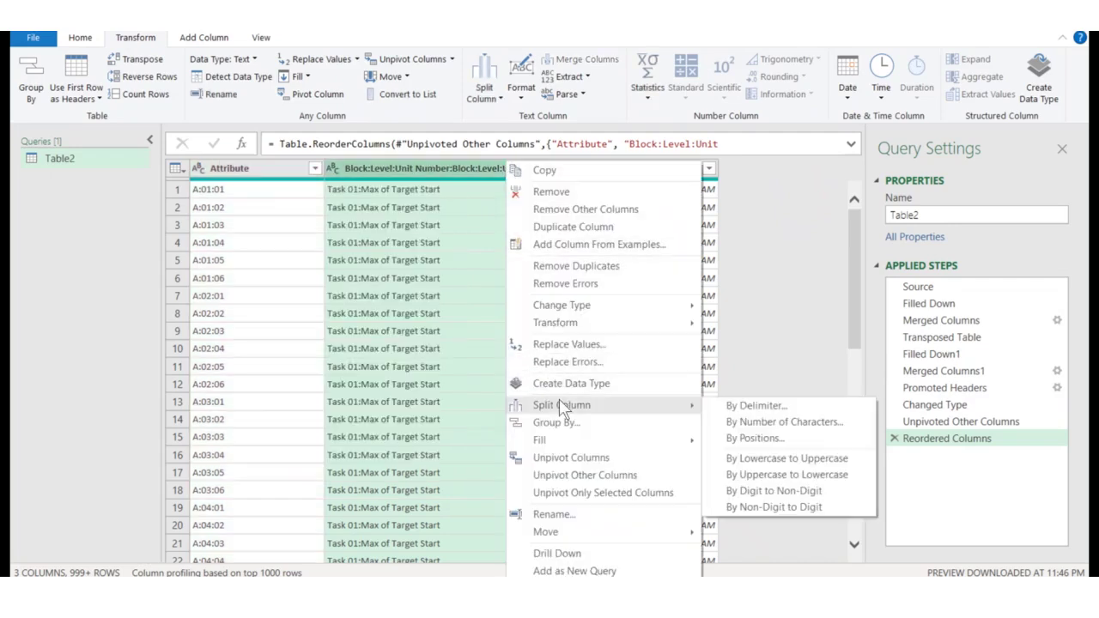
left_click(767, 406)
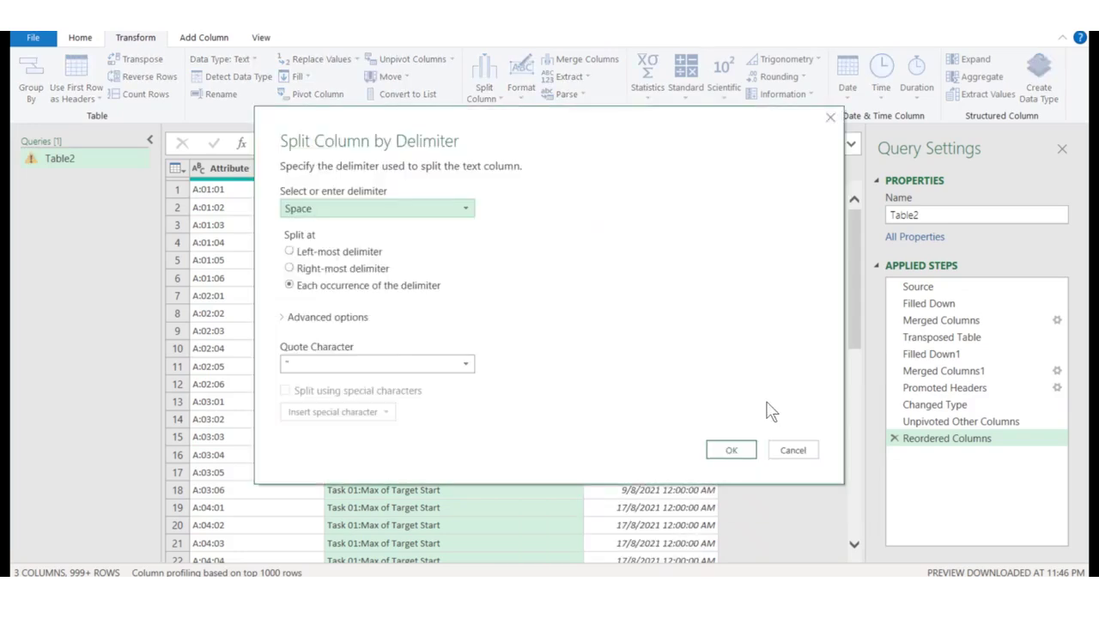
left_click(324, 211)
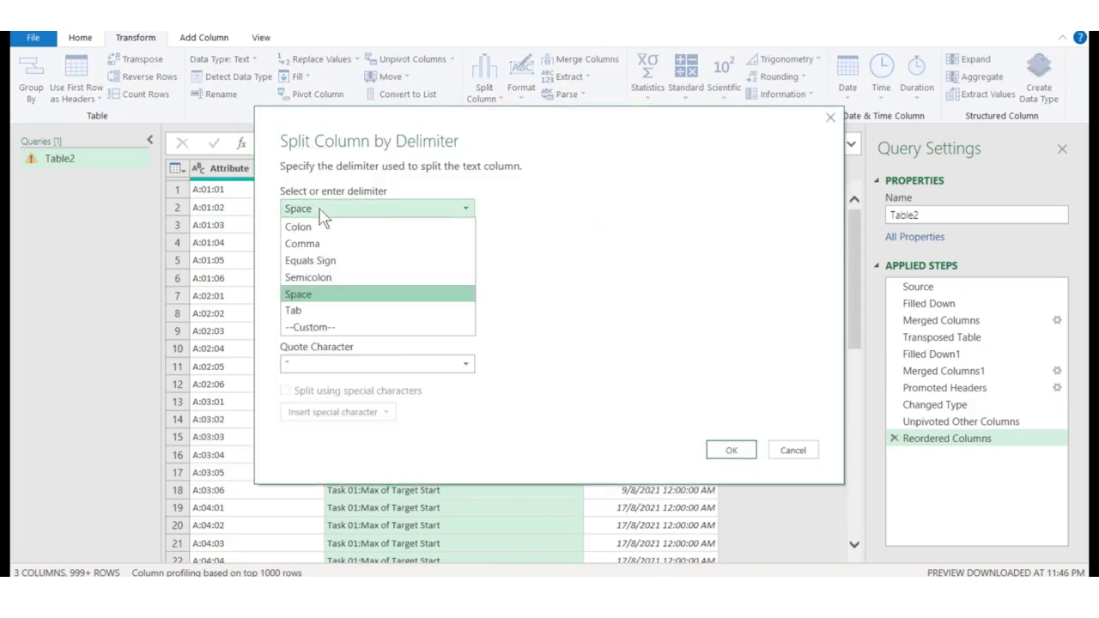
left_click(301, 228)
left_click(729, 451)
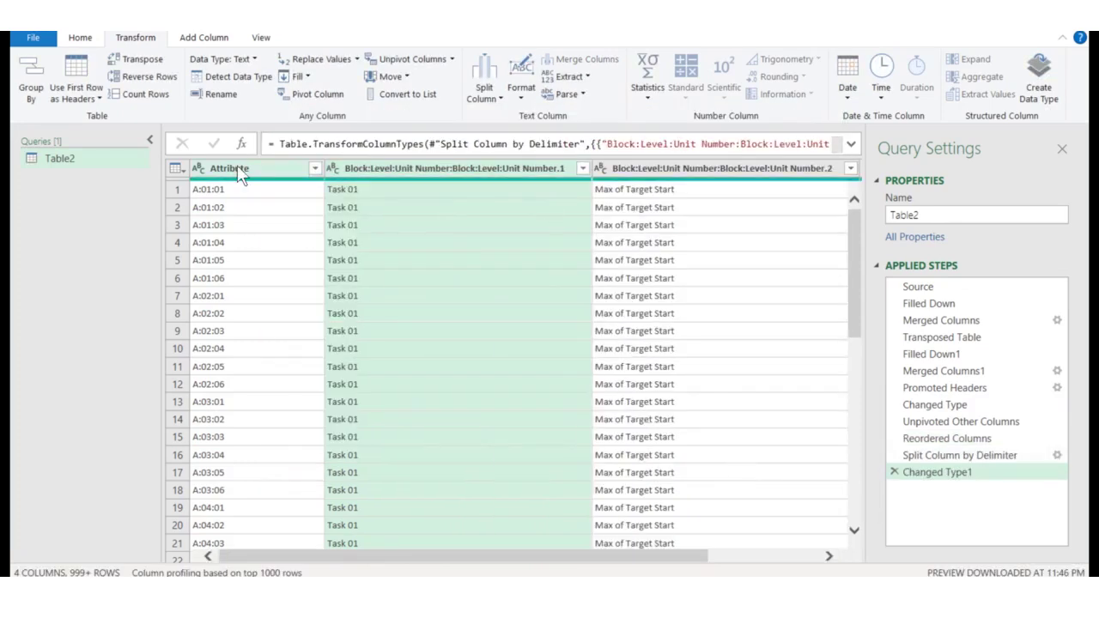
Split the Attribute column by delimiter at each occurrence of a colon
left_click(238, 170)
right_click(237, 168)
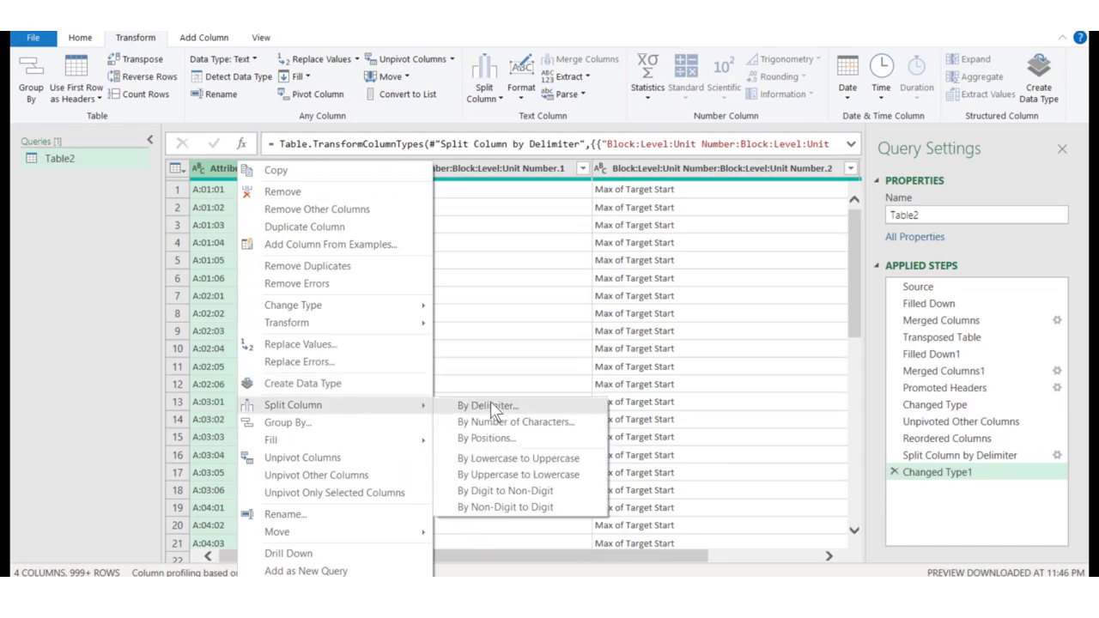
left_click(490, 404)
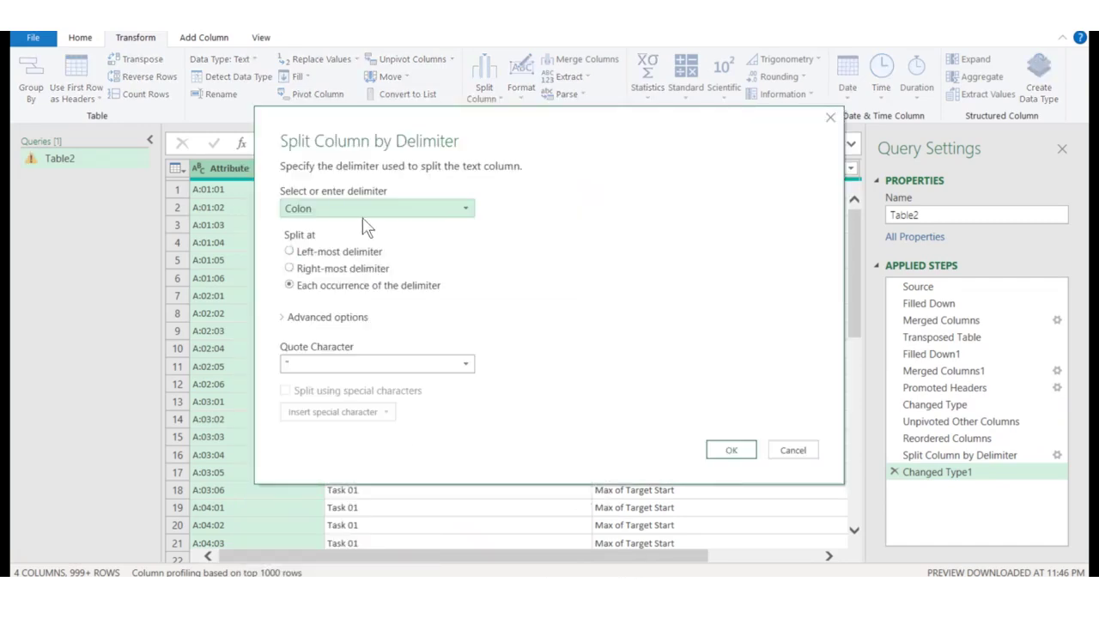
left_click(730, 450)
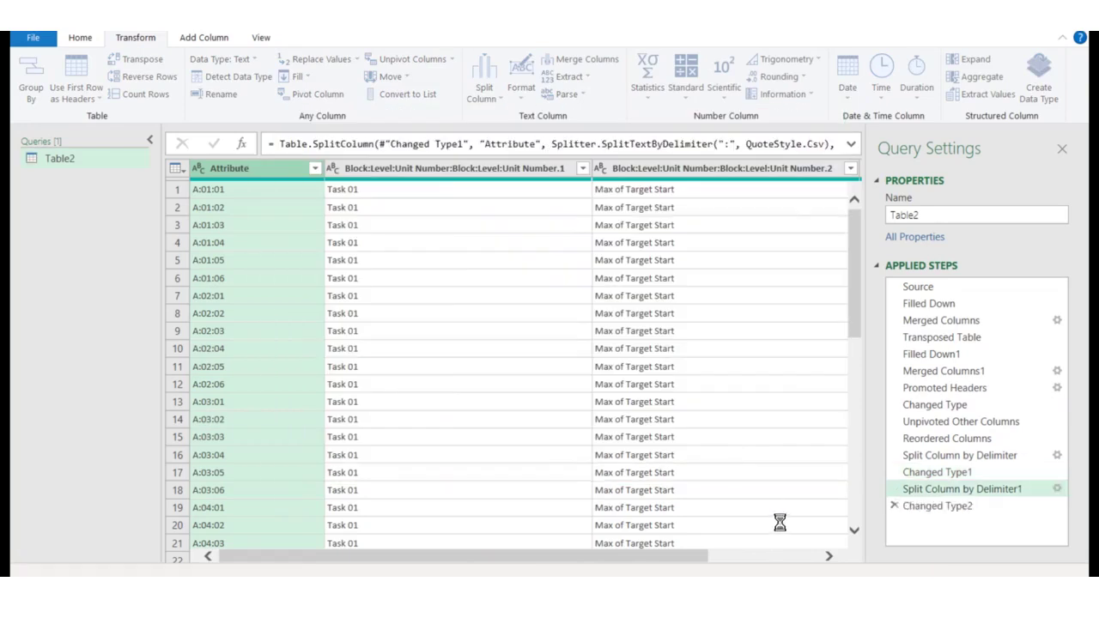
Pivot the Block:Level:Unit Number:Block:Level:Unit Number.2 column with Value as the values column, producing the dates themselves instead of counts
left_click_drag(560, 556, 782, 577)
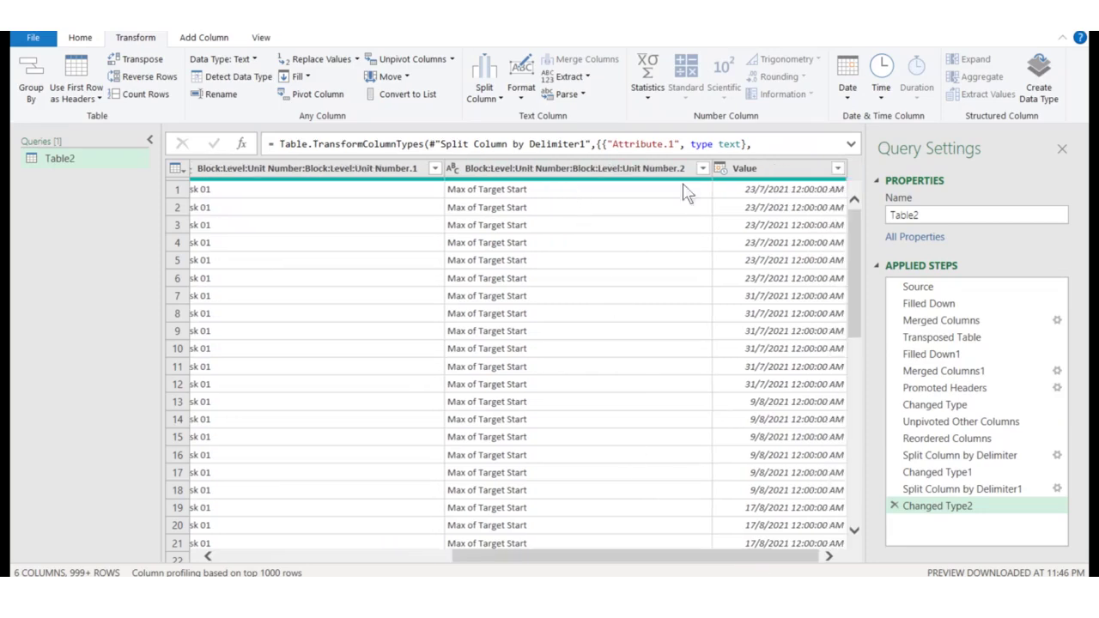
left_click(596, 169)
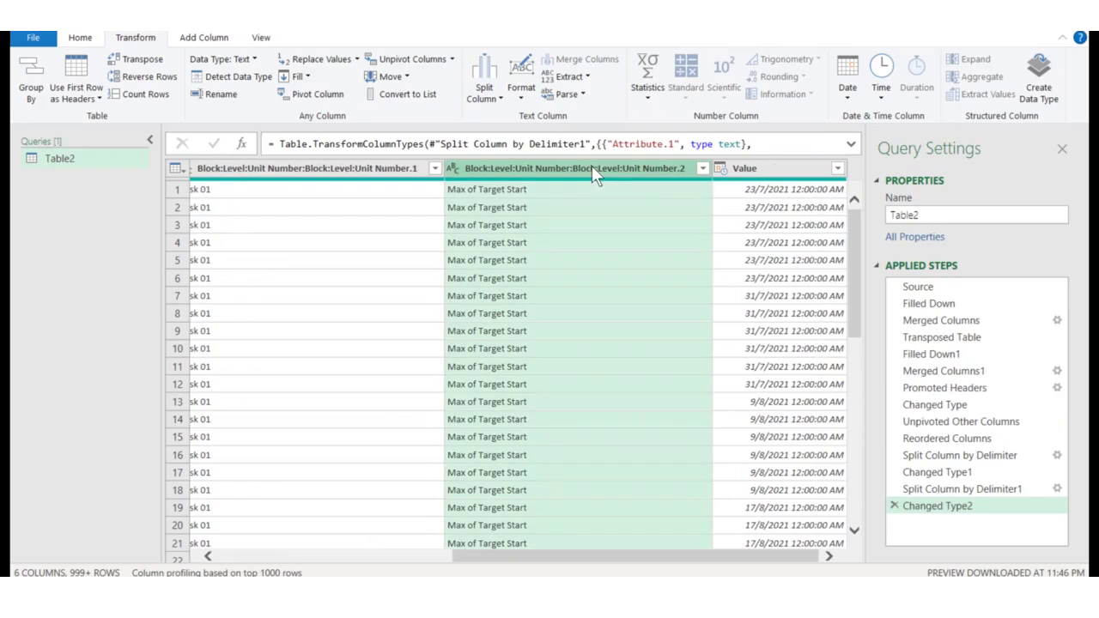
left_click(301, 94)
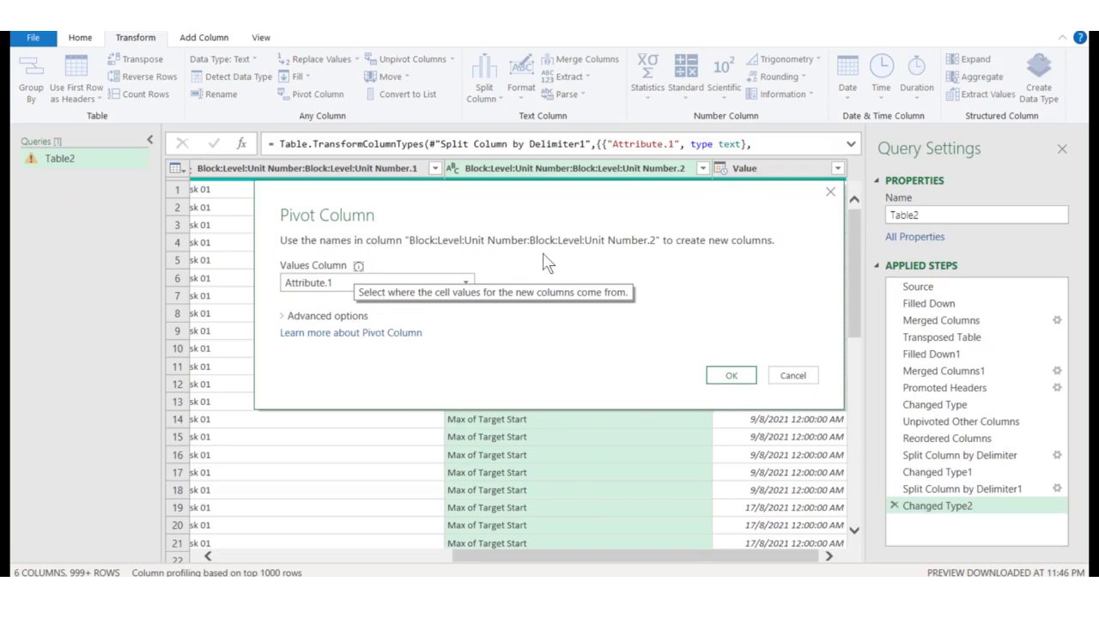
left_click(328, 276)
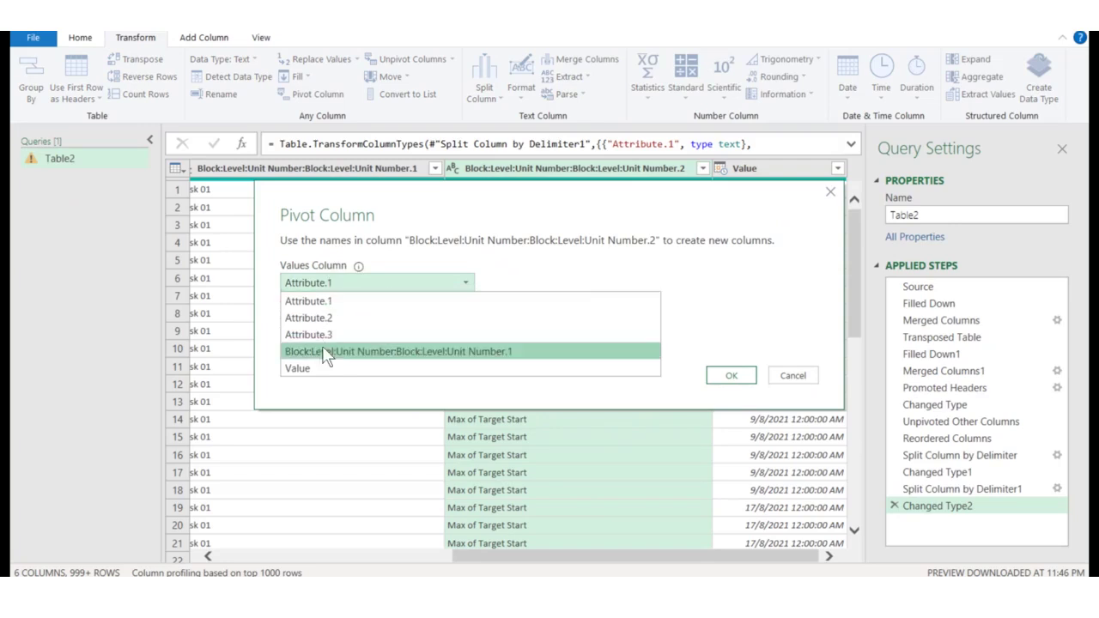
left_click(307, 369)
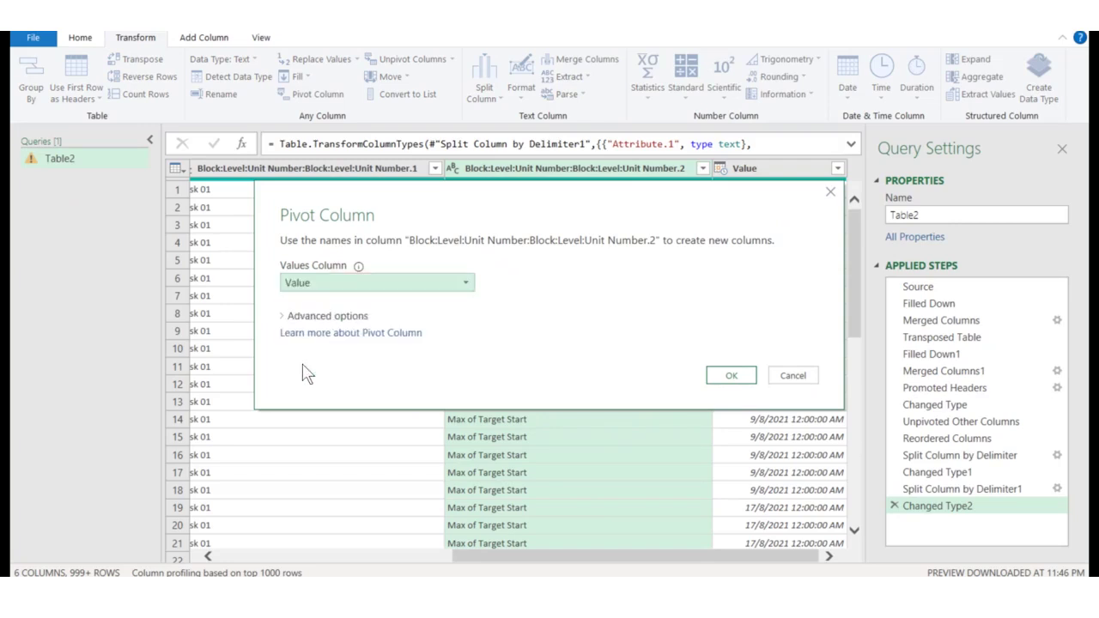
left_click(330, 316)
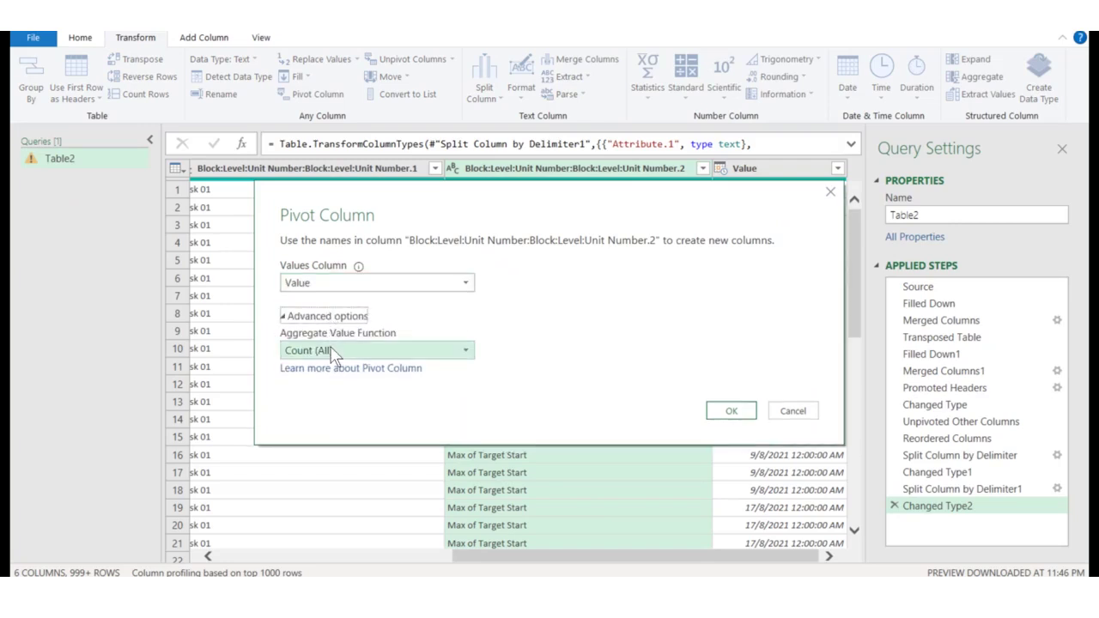
left_click(325, 350)
left_click(330, 422)
left_click(729, 412)
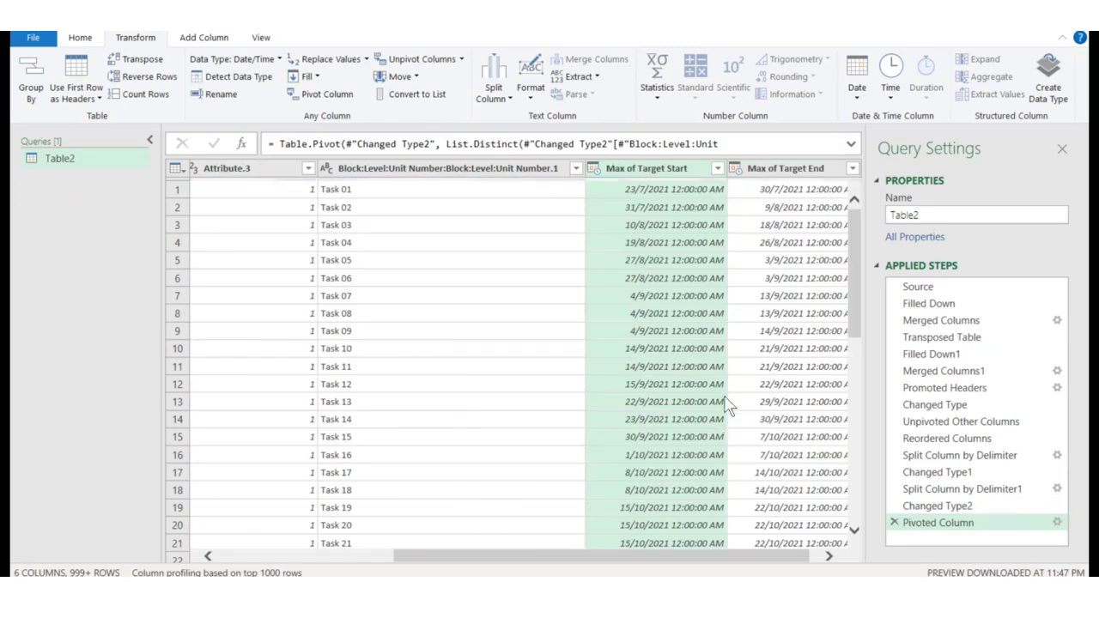
Rename the Attribute.1 column as Block and the Attribute.2 column as Level
left_click_drag(614, 564, 440, 561)
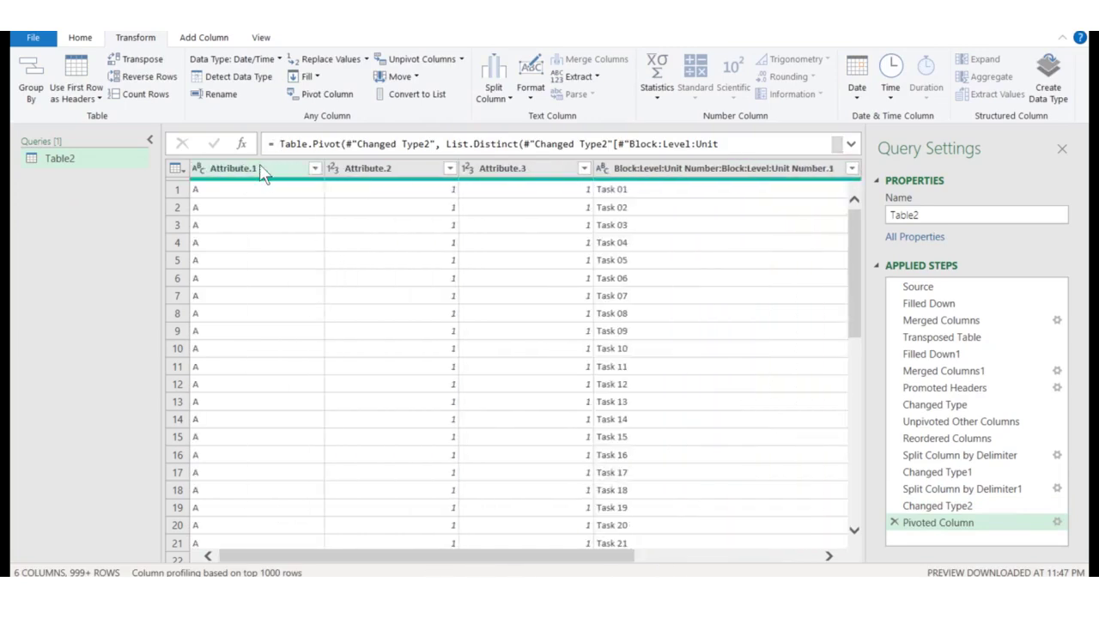
double_click(260, 168)
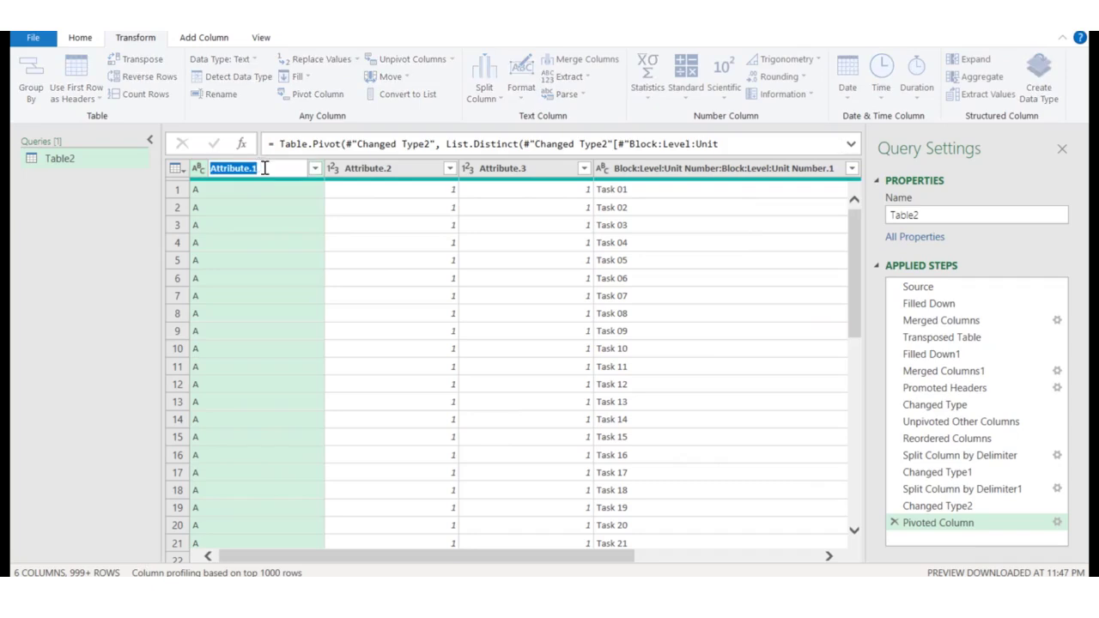
type("Block")
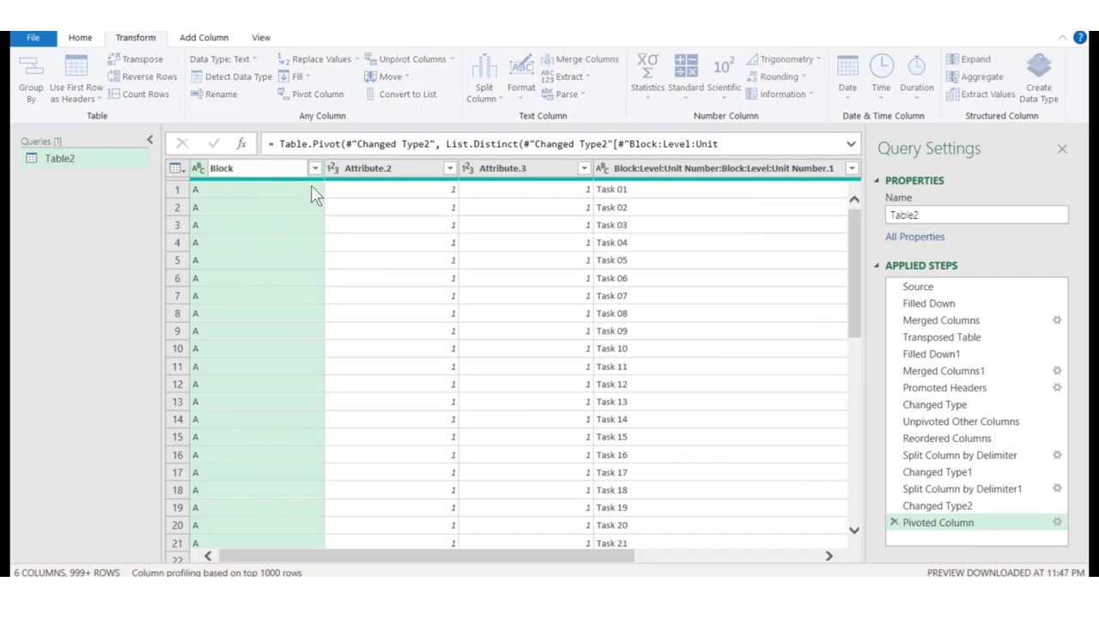
key("Return")
left_click(357, 168)
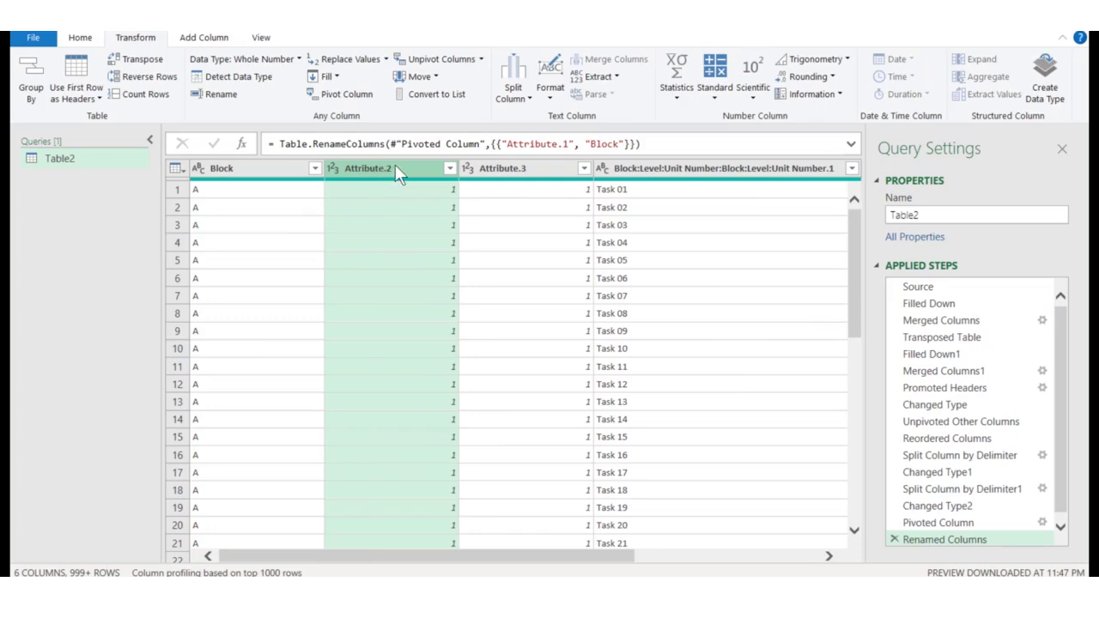
left_click(503, 168)
left_click(407, 168)
double_click(385, 167)
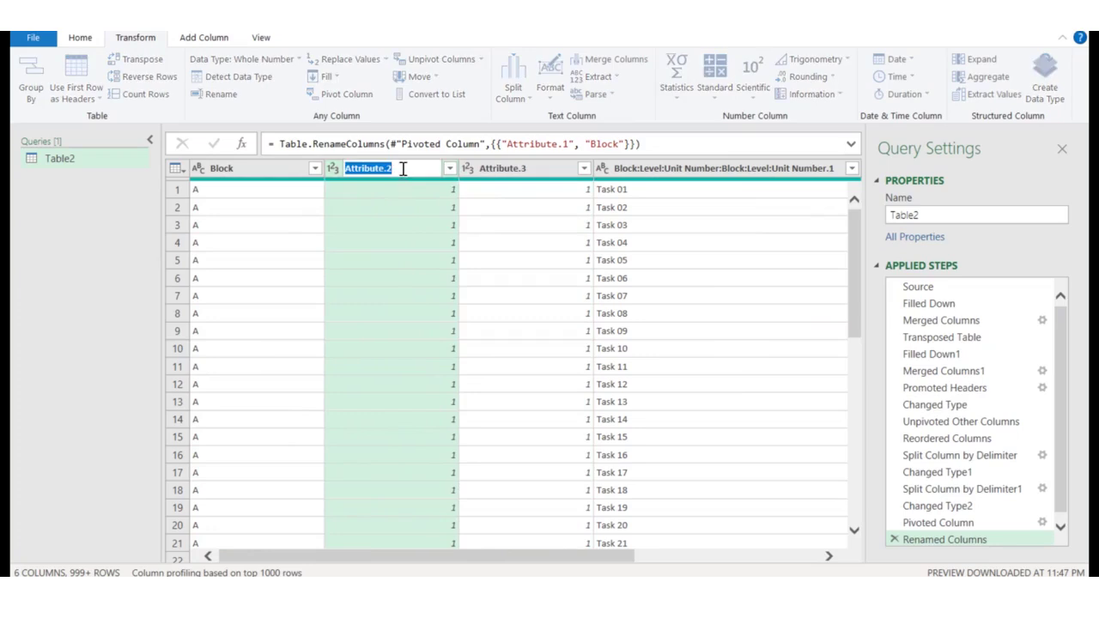
type("Le")
key("Return")
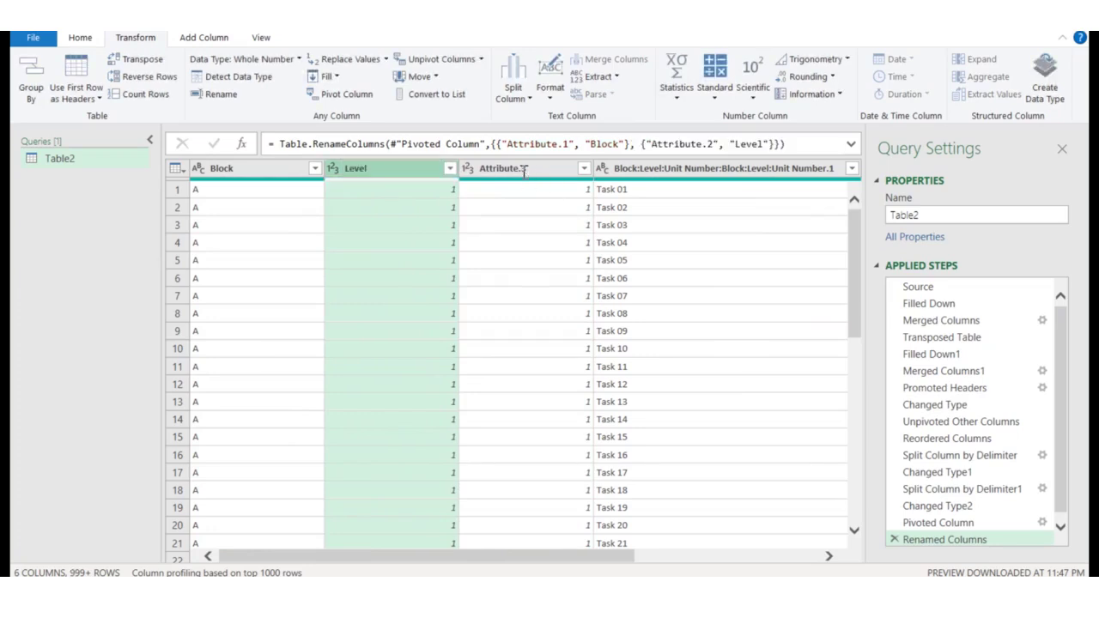
Rename the Attribute.3 column as Unit and the Block:Level:Unit Number:Block:Level:Unit Number.1 column as Task
left_click(523, 170)
type("Unit")
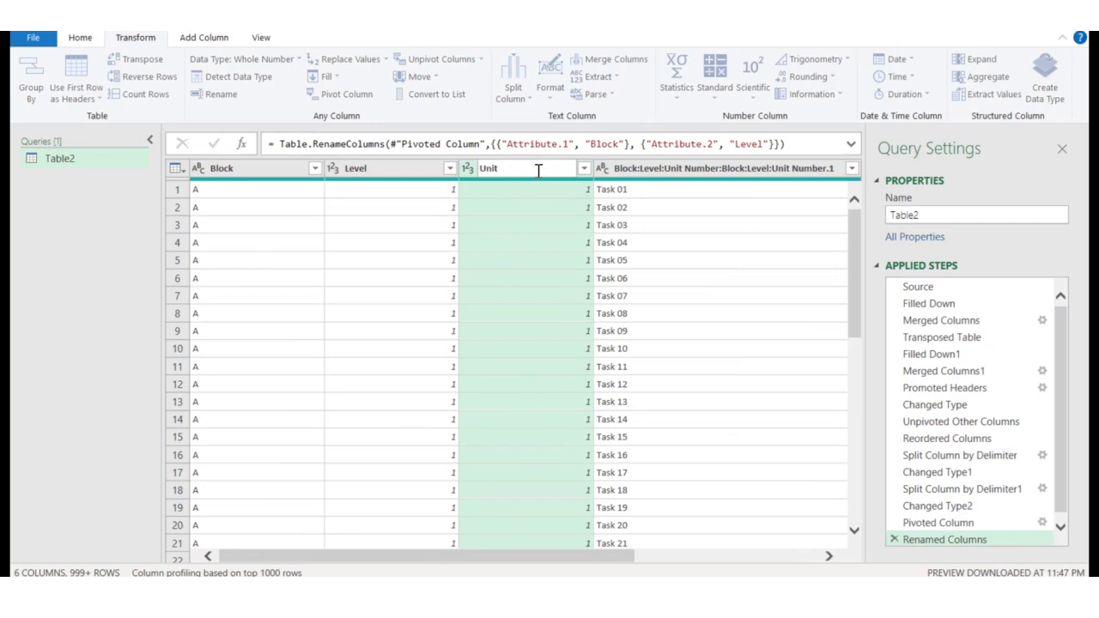
left_click(675, 168)
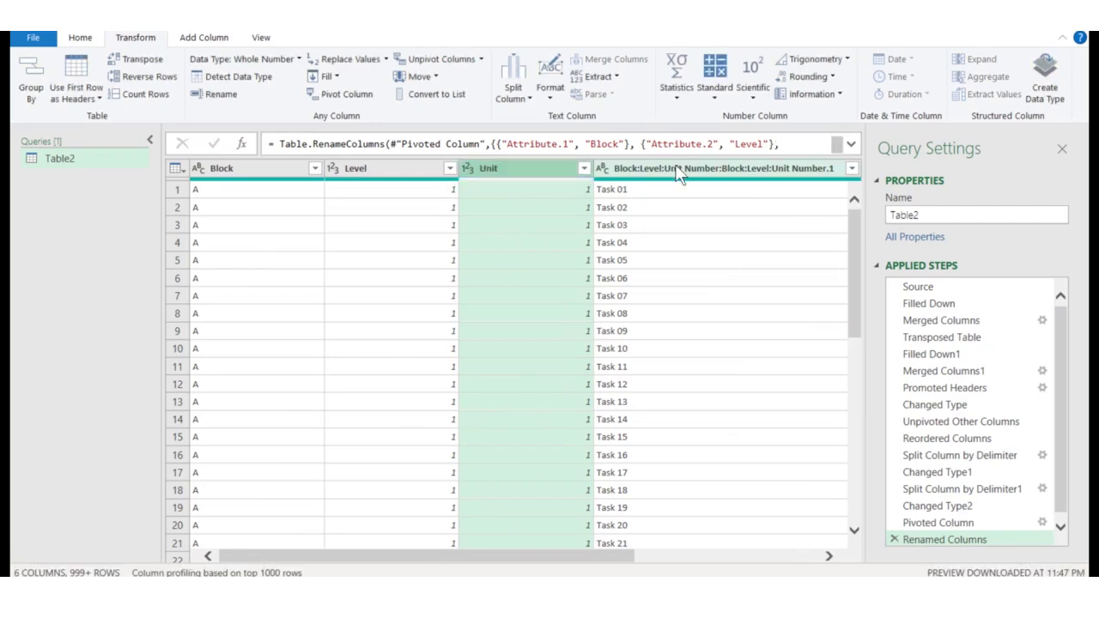
double_click(675, 167)
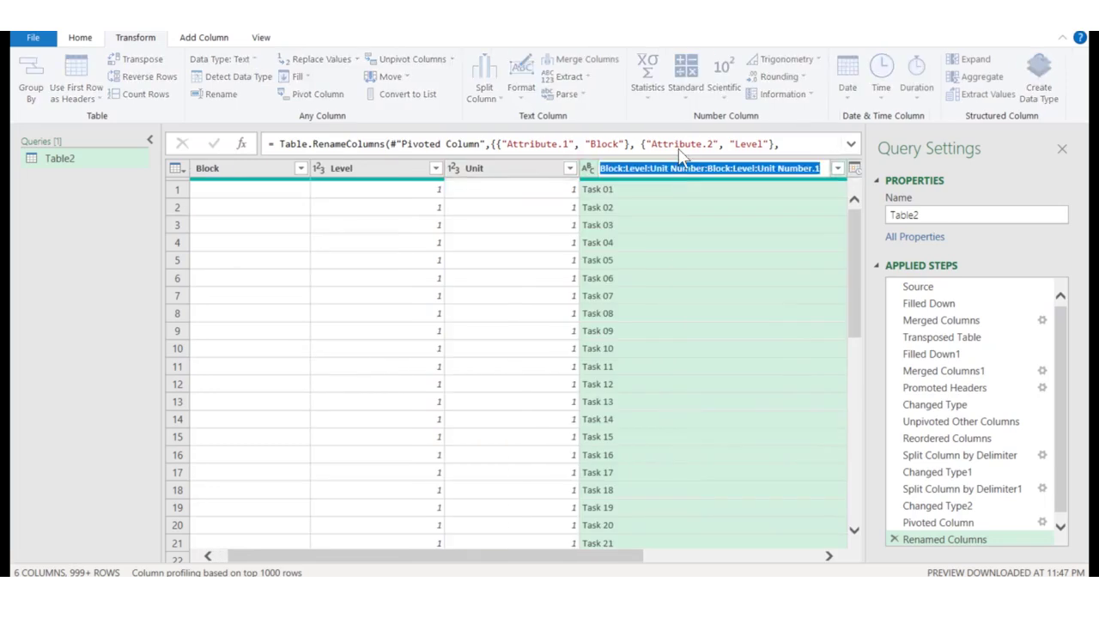
type("Task")
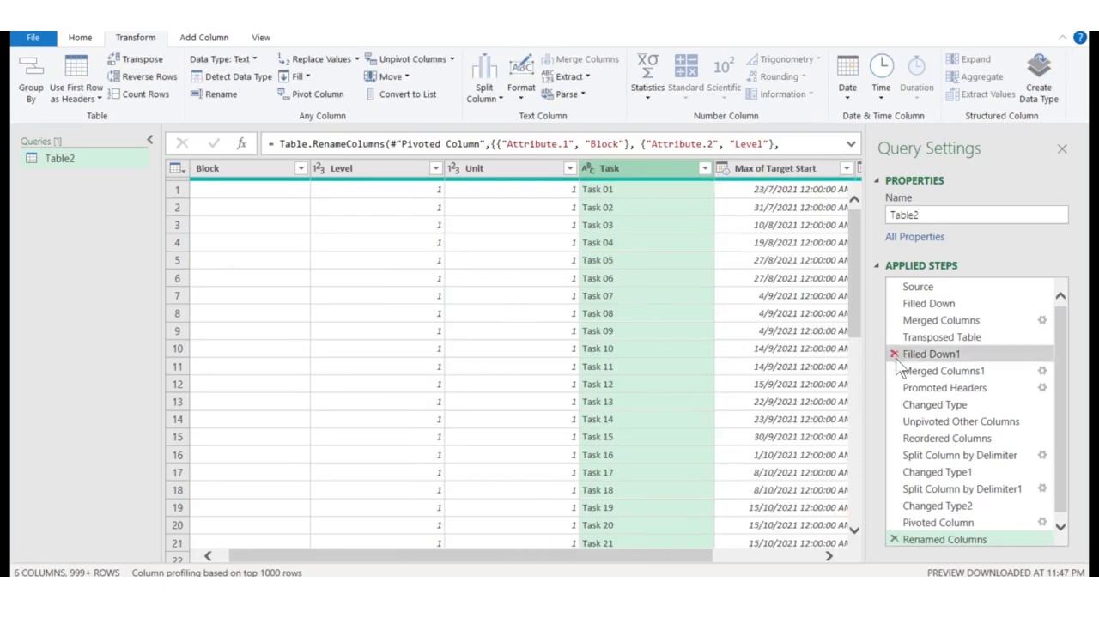
Delete the Changed Type, Changed Type1 and Changed Type2 steps from the query's applied steps
left_click(894, 405)
left_click(628, 338)
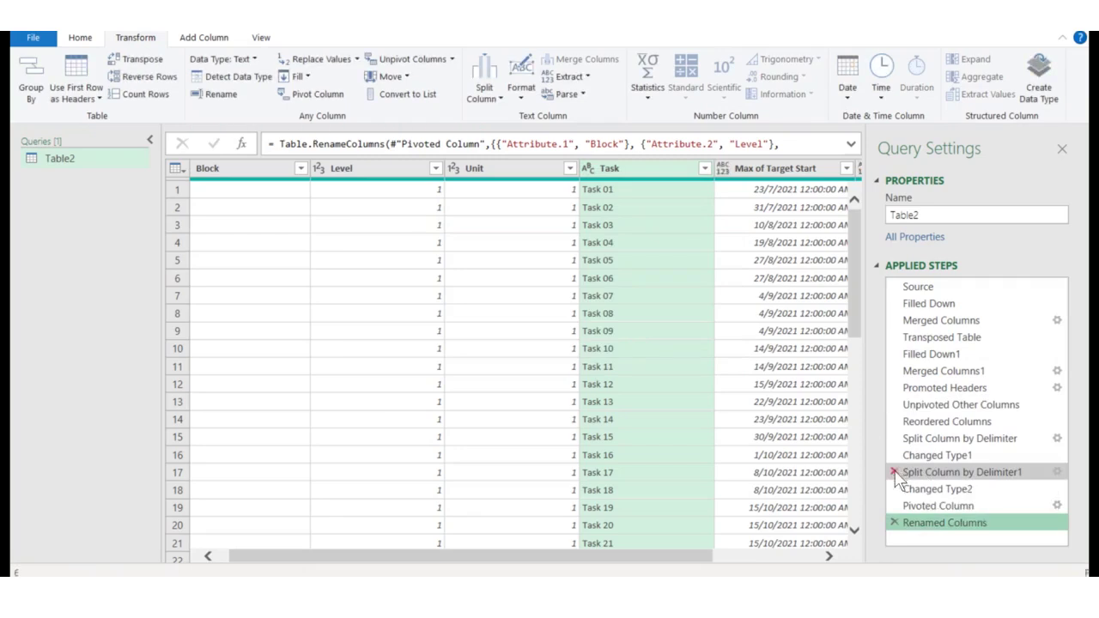
left_click(893, 455)
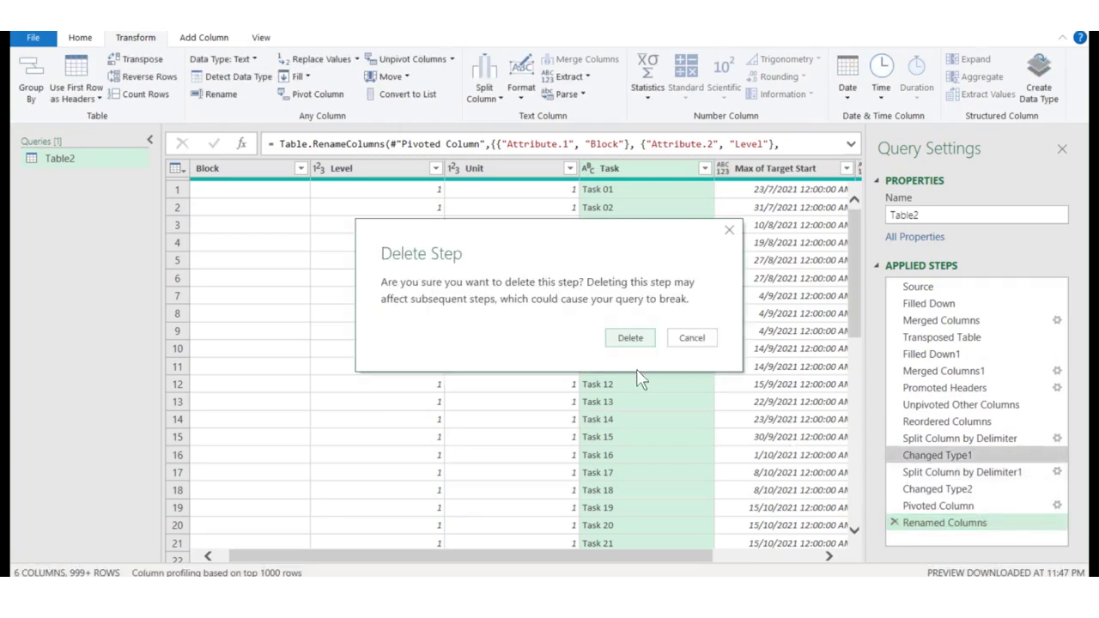
left_click(638, 341)
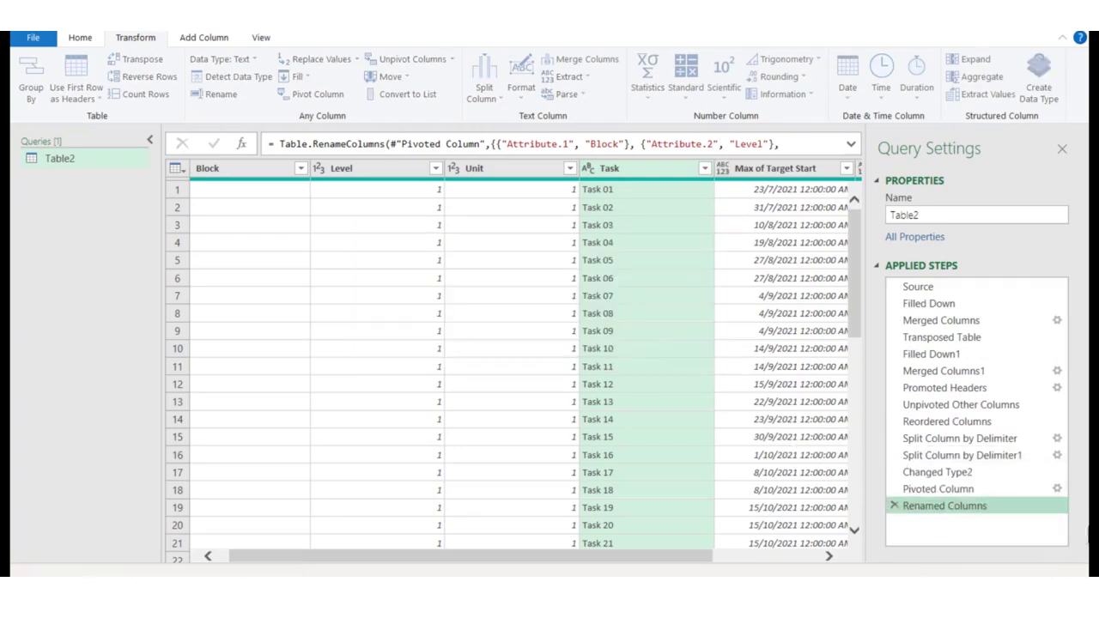
left_click(893, 472)
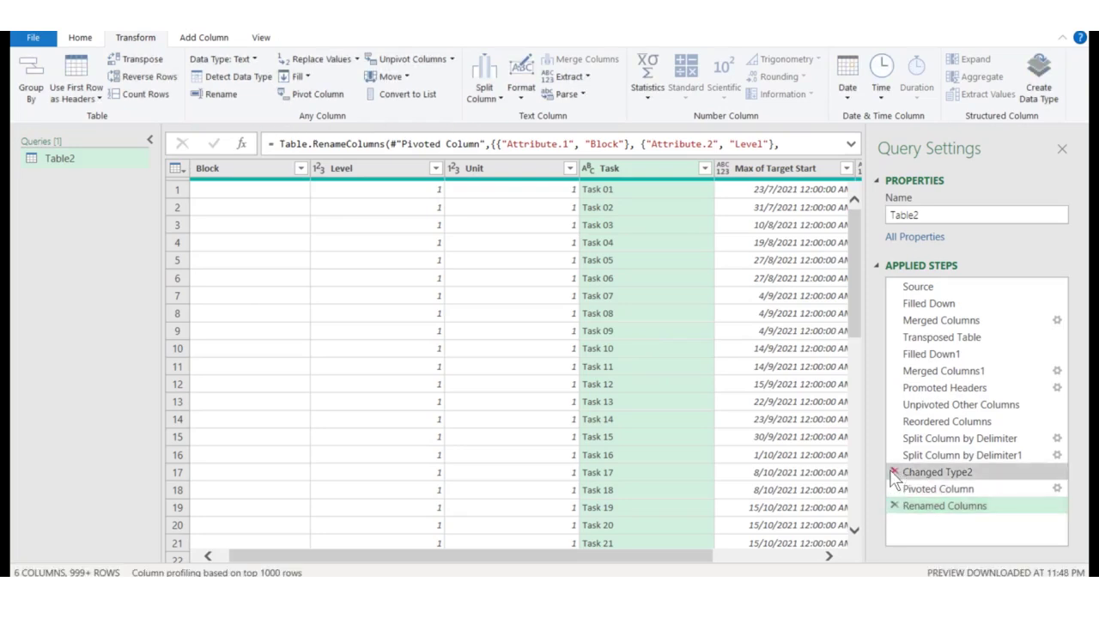
left_click(632, 338)
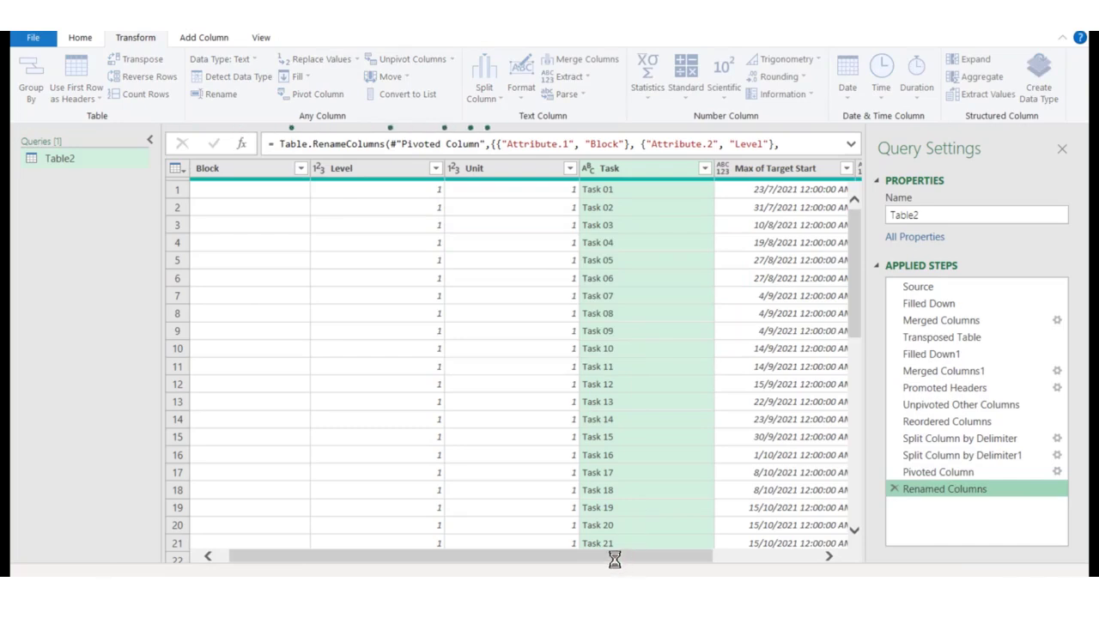
Close the query editor and load the transformed table into a worksheet
left_click_drag(618, 560, 797, 556)
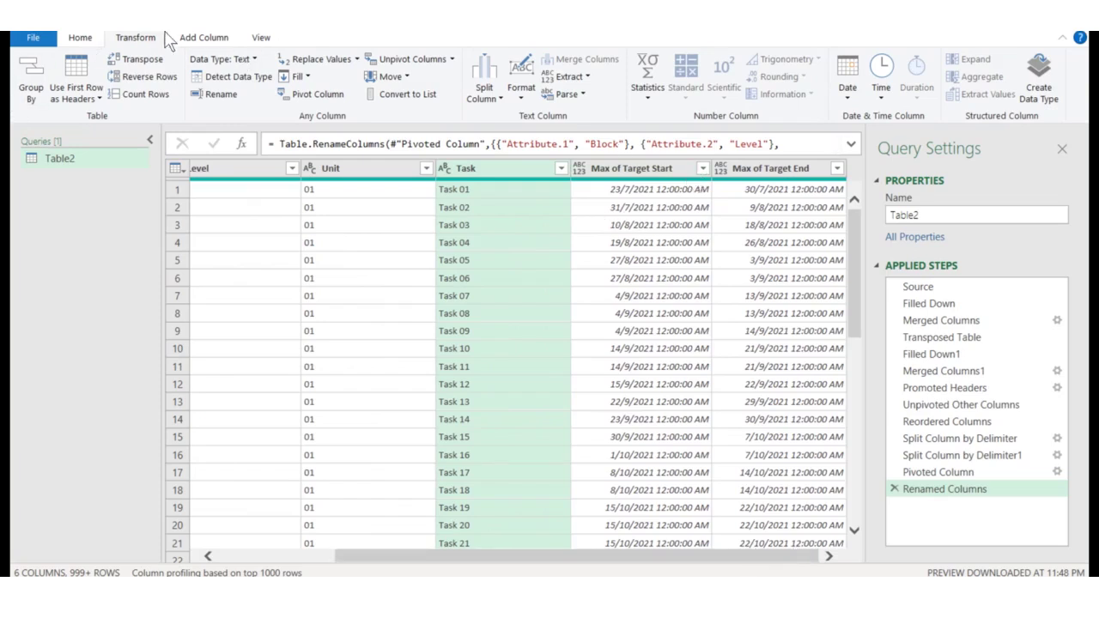
left_click(80, 38)
left_click(34, 74)
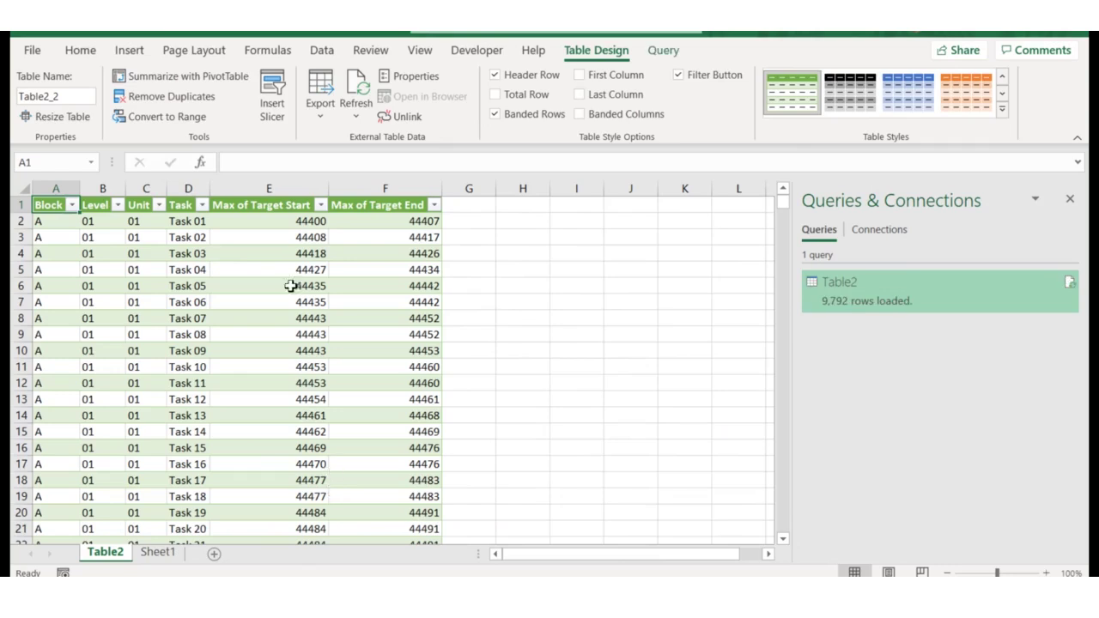
Format the Max of Target Start and Max of Target End columns as Short Date
left_click_drag(290, 184, 353, 186)
left_click(81, 52)
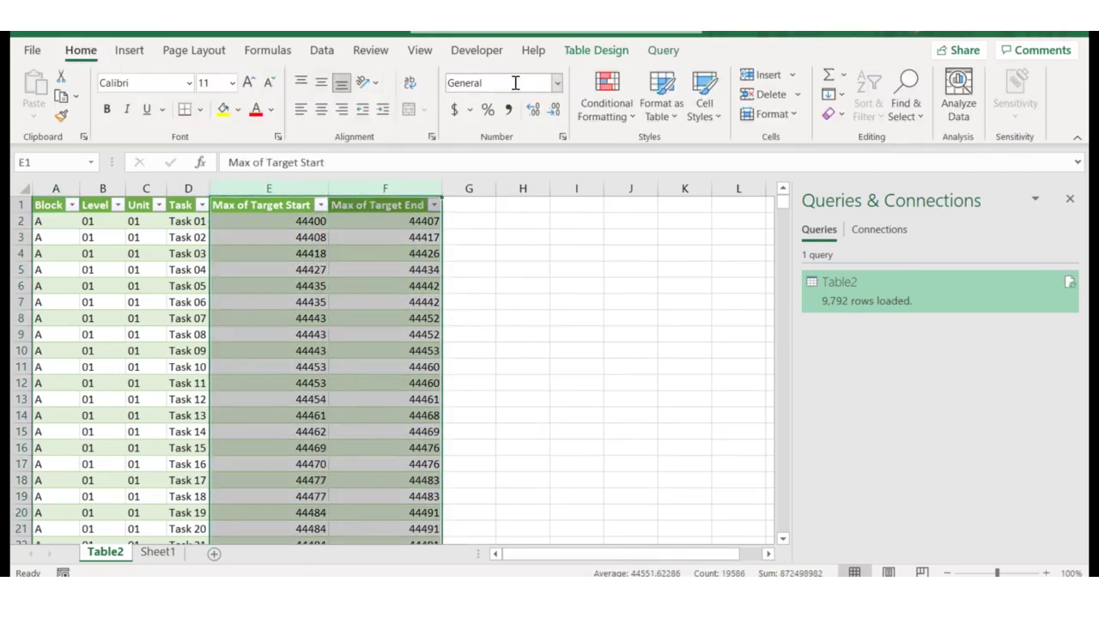
left_click(554, 83)
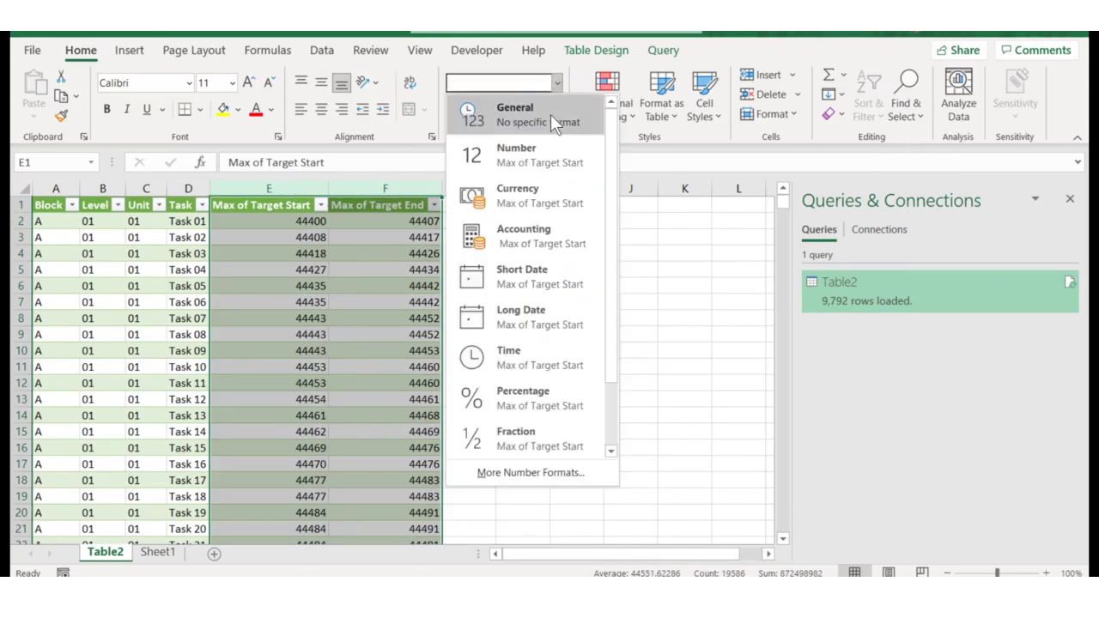
left_click(523, 277)
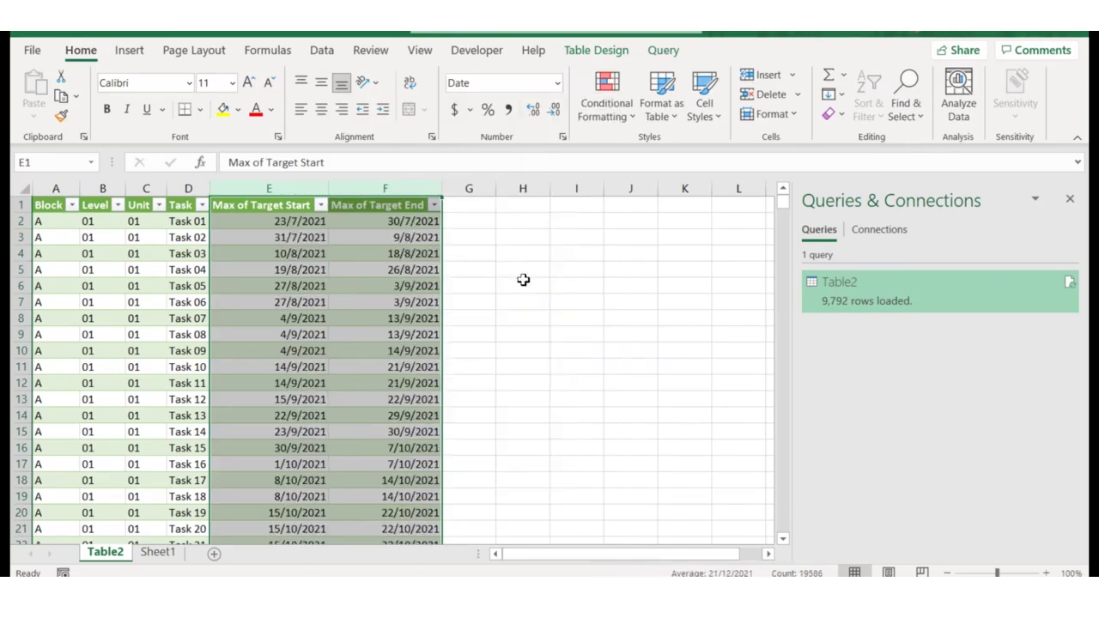
left_click(258, 271)
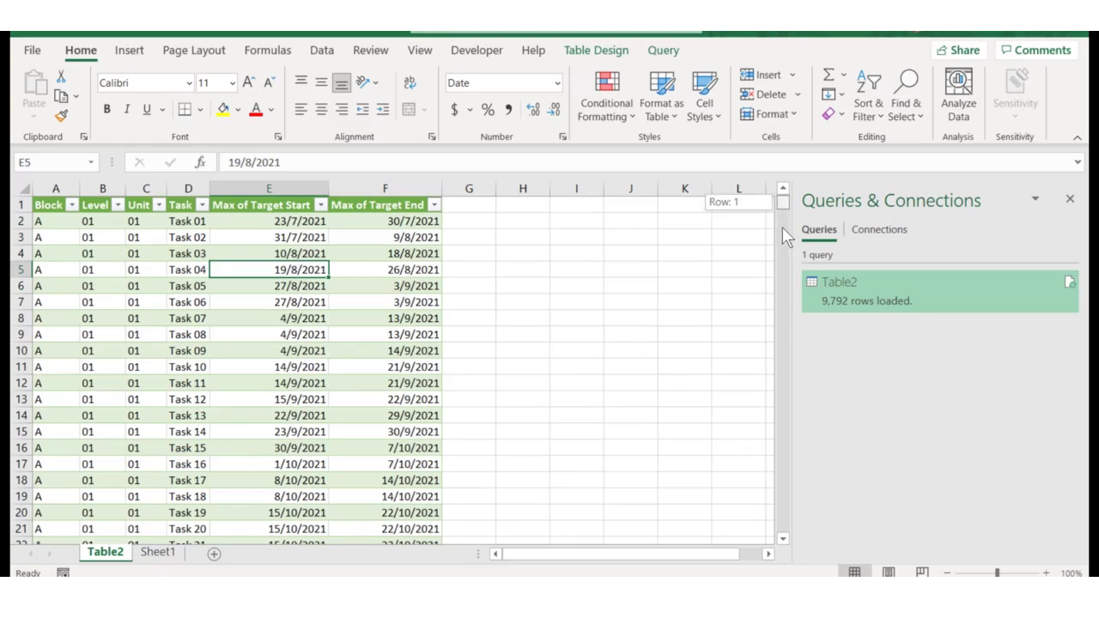